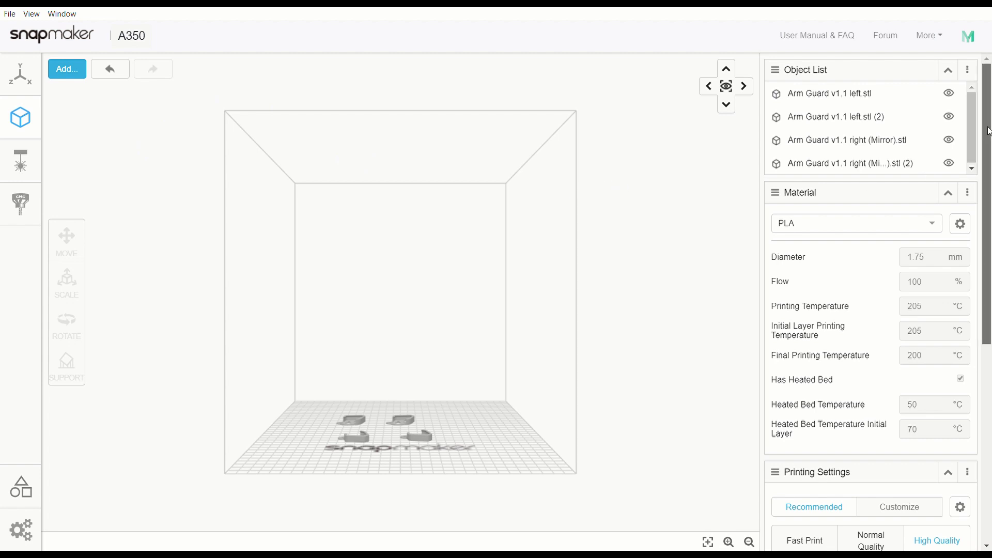
Try ABS, then set the print material to NYLON (205 °C nozzle, 50 °C heated bed).
mouse_move(989, 131)
left_mouse_down()
mouse_move(989, 329)
mouse_move(989, 132)
left_mouse_up()
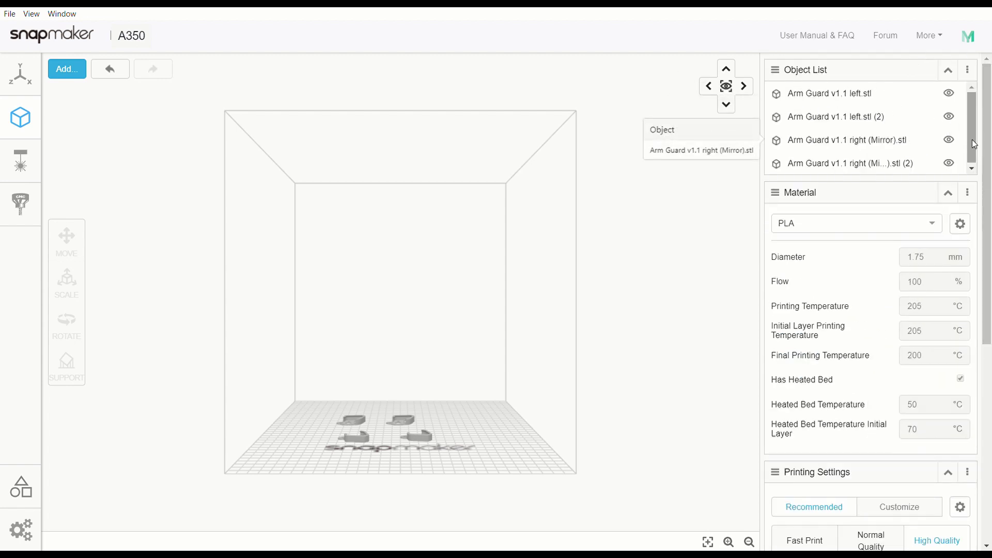
mouse_move(930, 260)
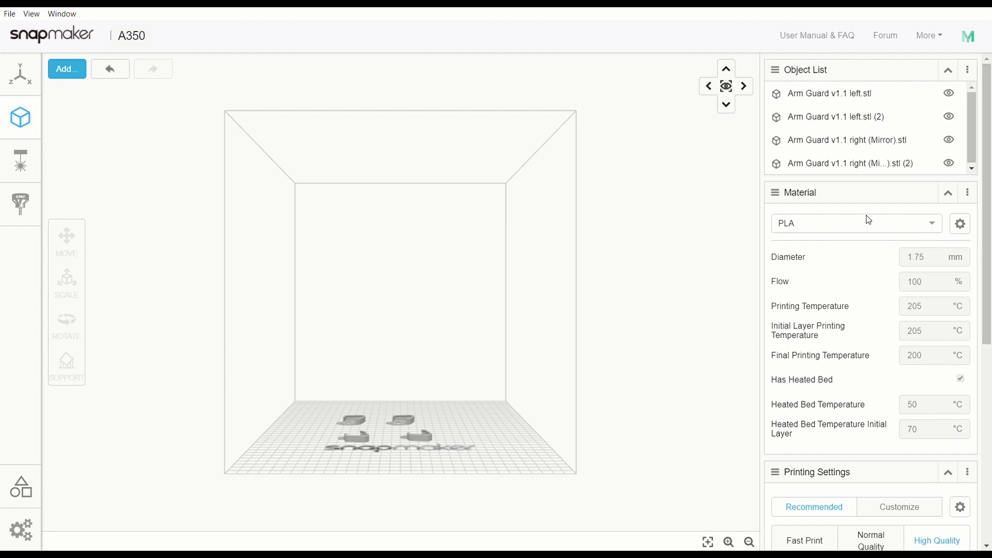
left_click(935, 224)
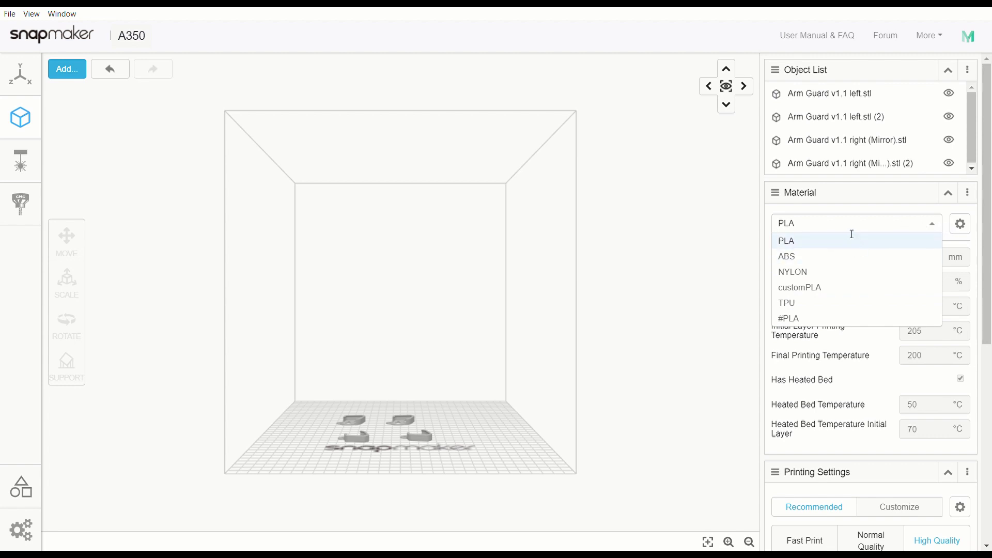
left_click(710, 245)
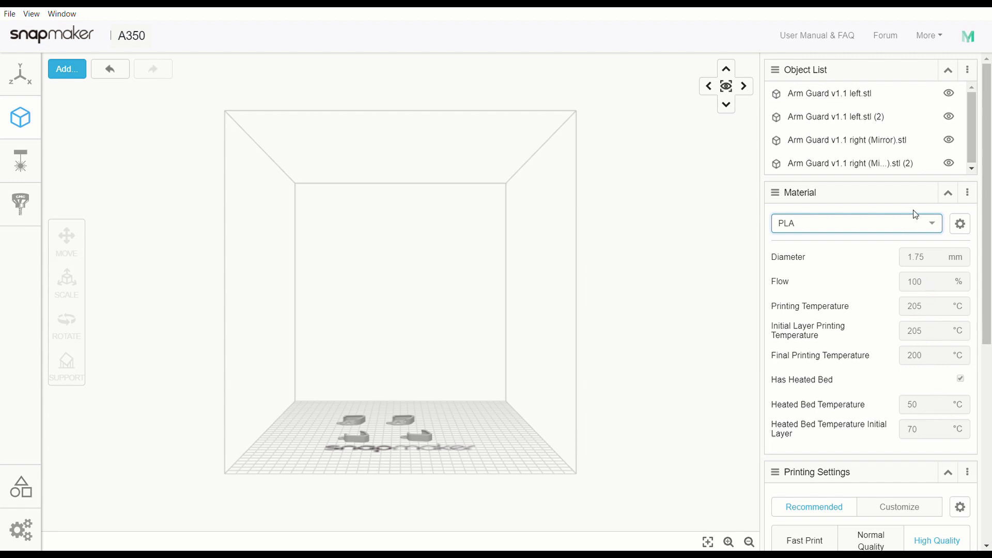
left_click(923, 227)
left_click(907, 256)
left_click(914, 228)
left_click(892, 272)
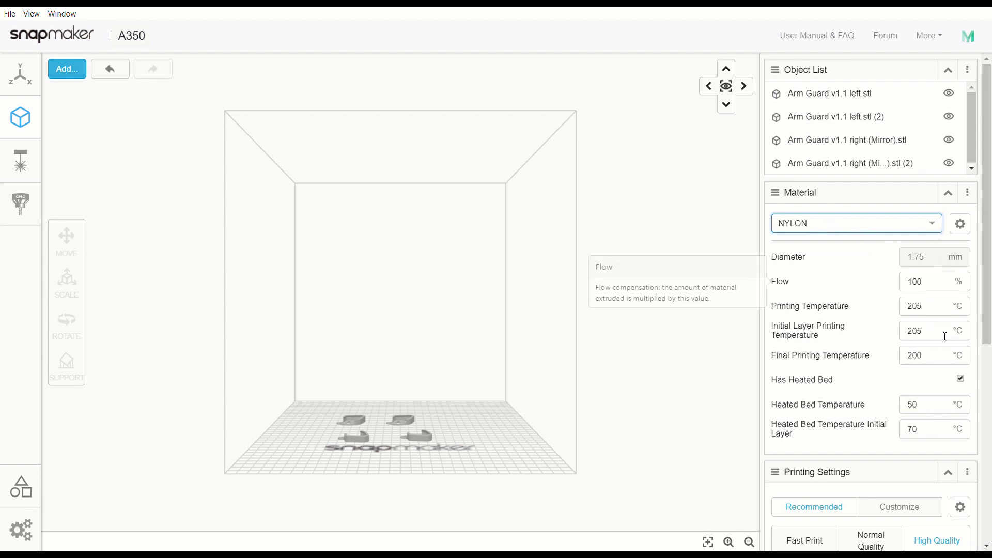
left_click(937, 231)
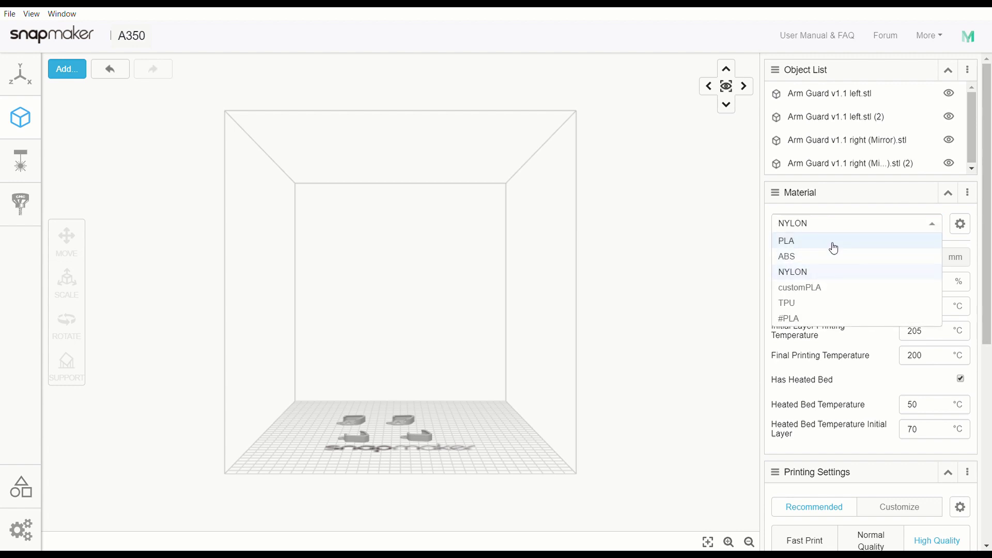
left_click(951, 236)
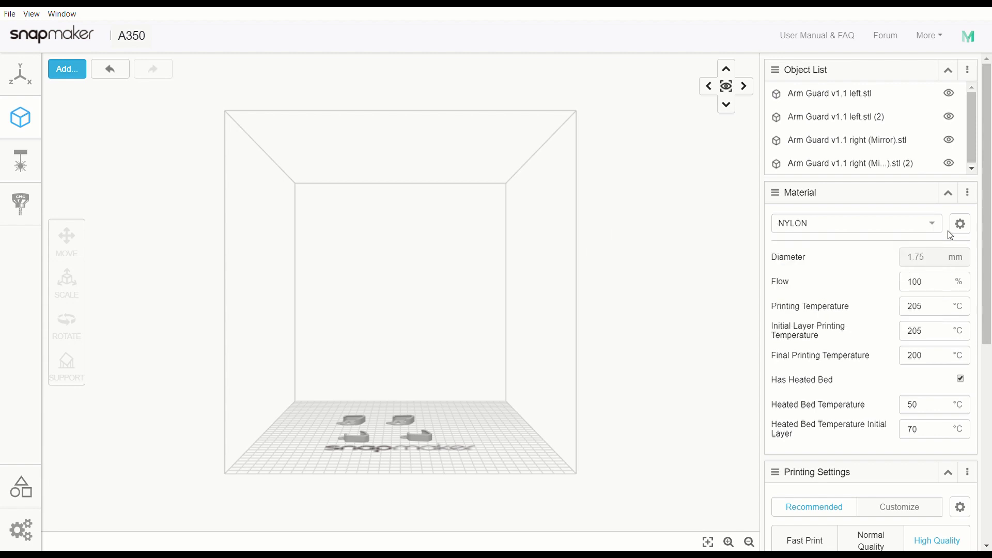
left_click(960, 231)
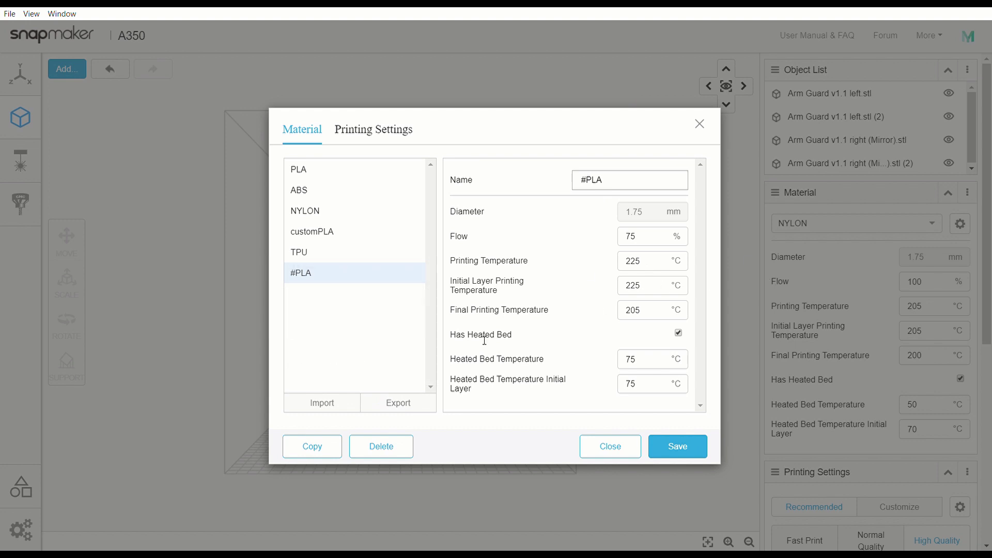
left_click(329, 256)
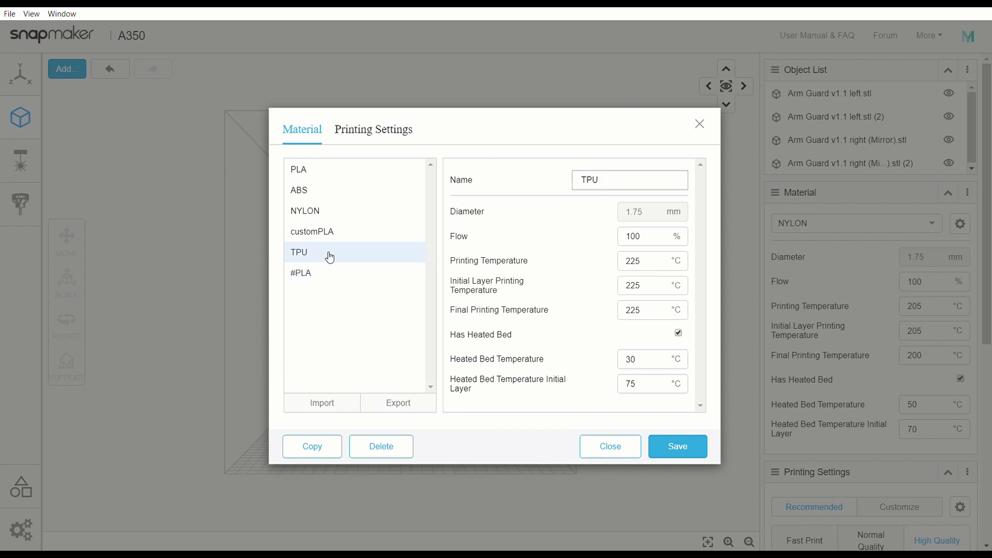
left_click(335, 230)
left_click(339, 213)
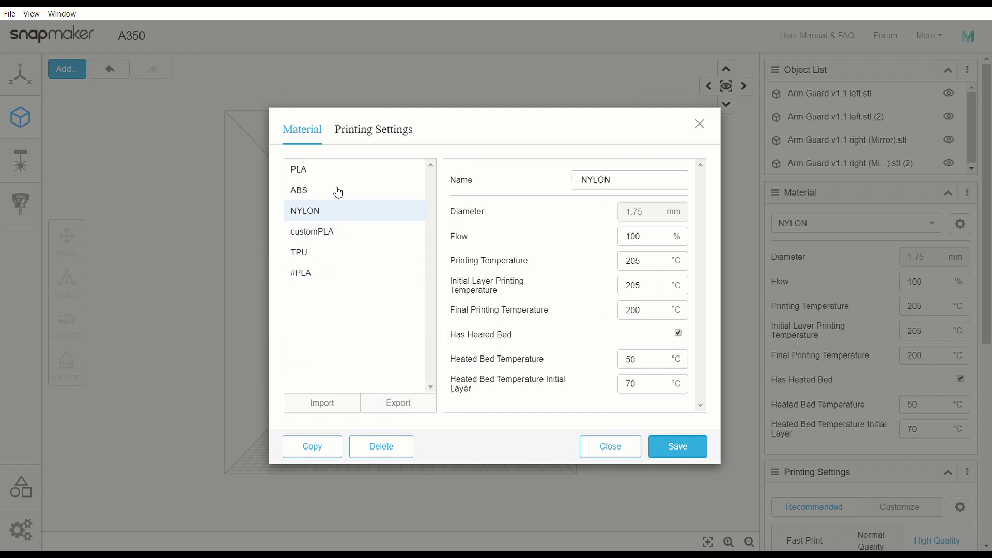
left_click(339, 191)
left_click(339, 175)
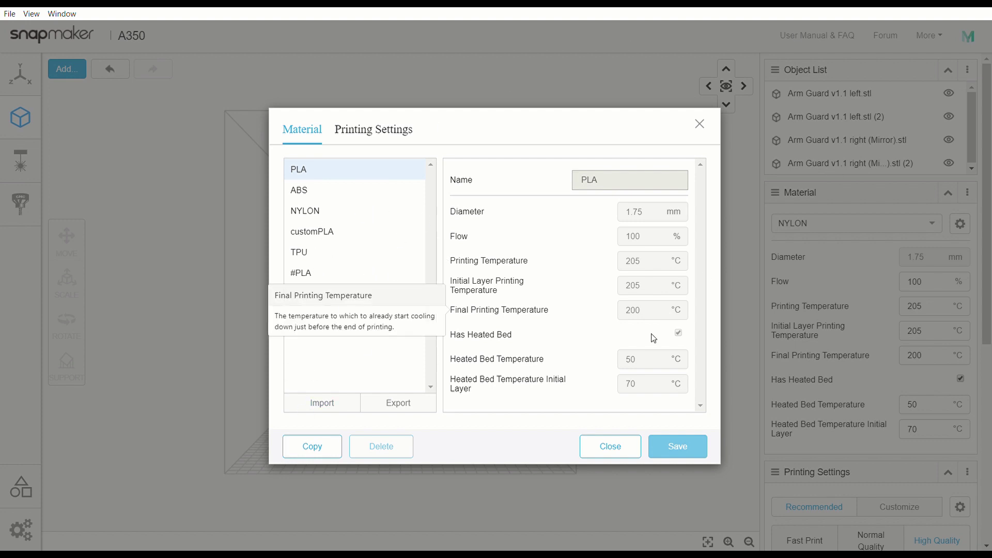
left_click(606, 448)
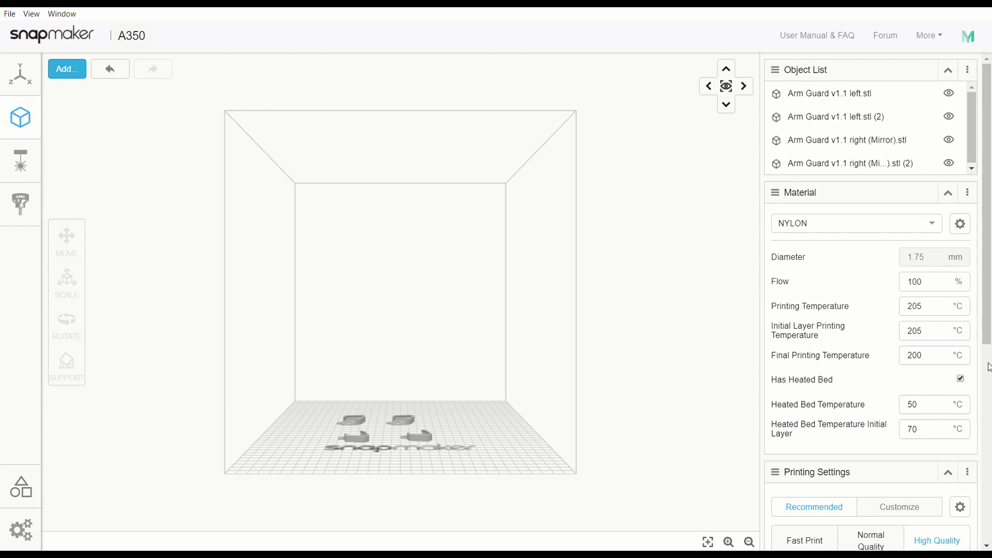
Compare Recommended and Customize modes and presets, ending in Customize with the High Quality profile.
left_click_drag(990, 332, 989, 545)
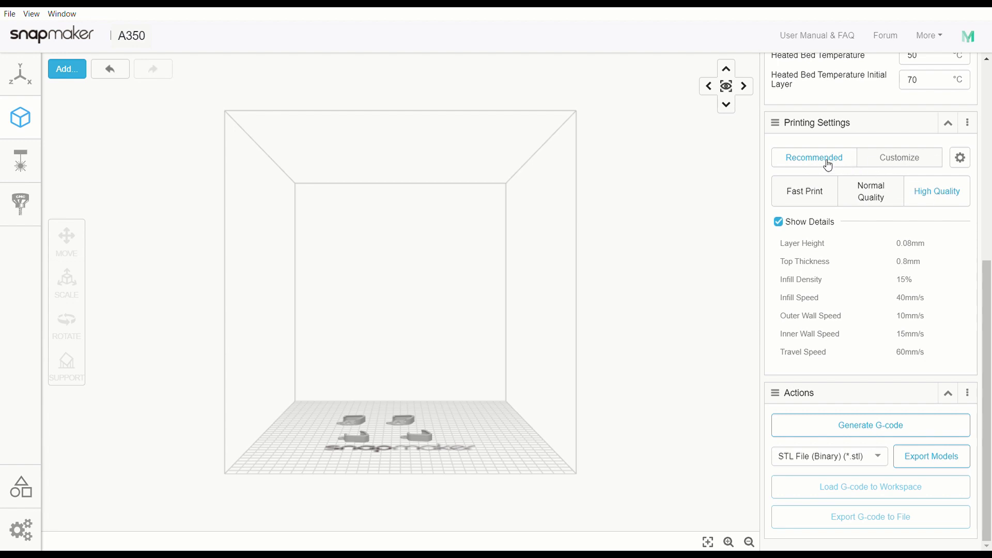
left_click(893, 159)
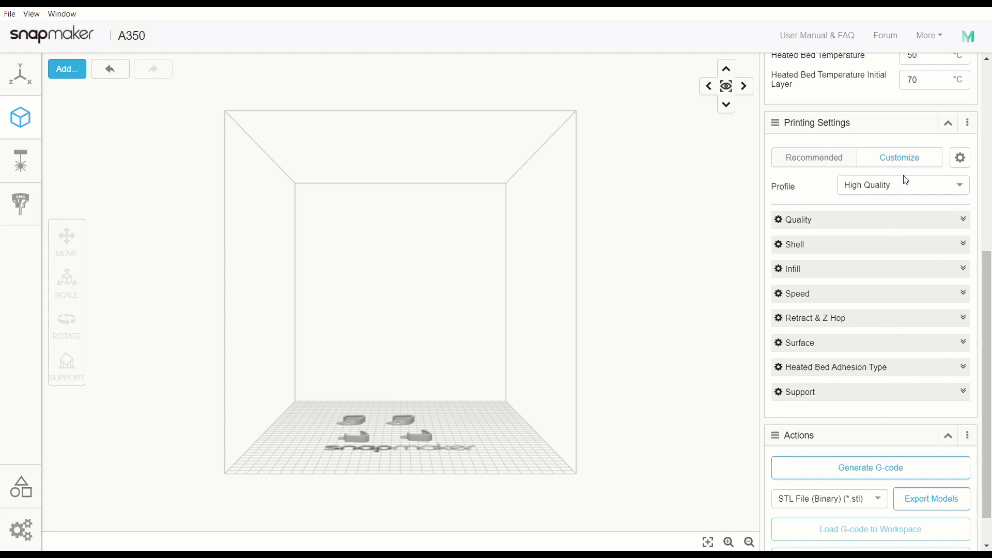
left_click(811, 158)
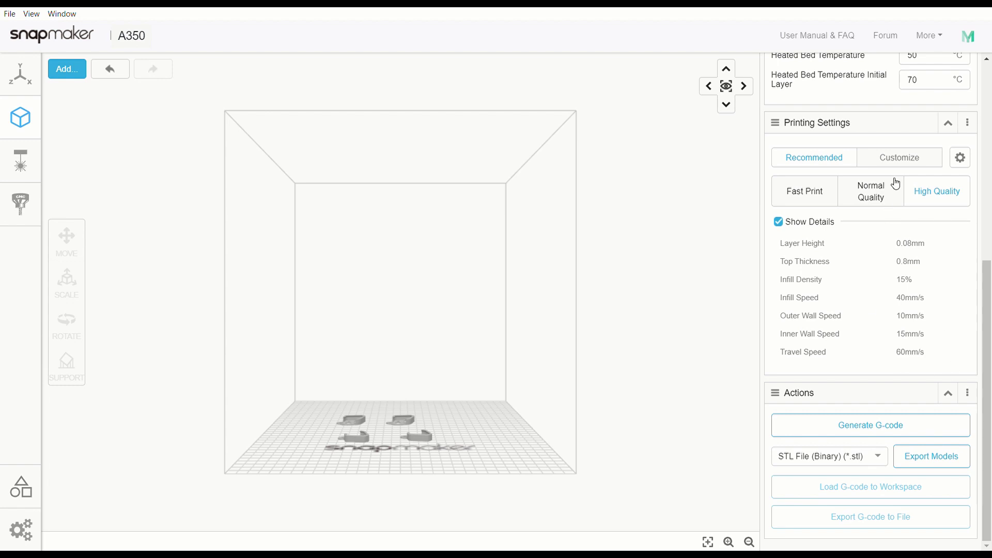
left_click(906, 159)
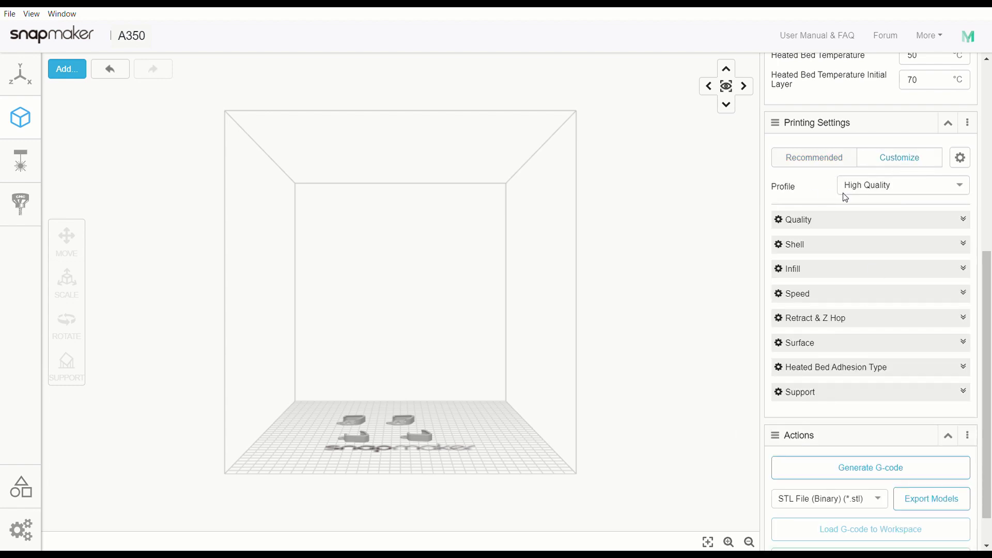
left_click(831, 159)
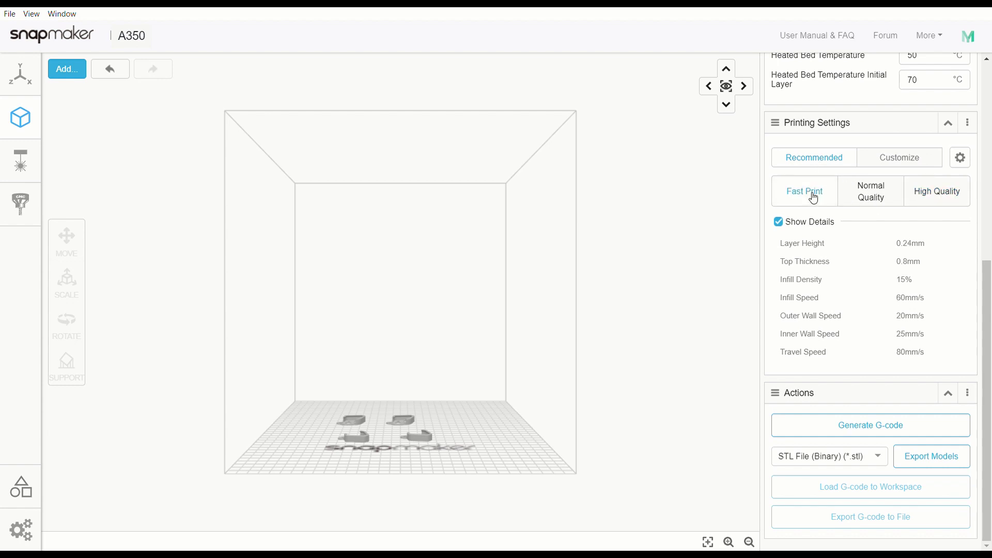
left_click(881, 197)
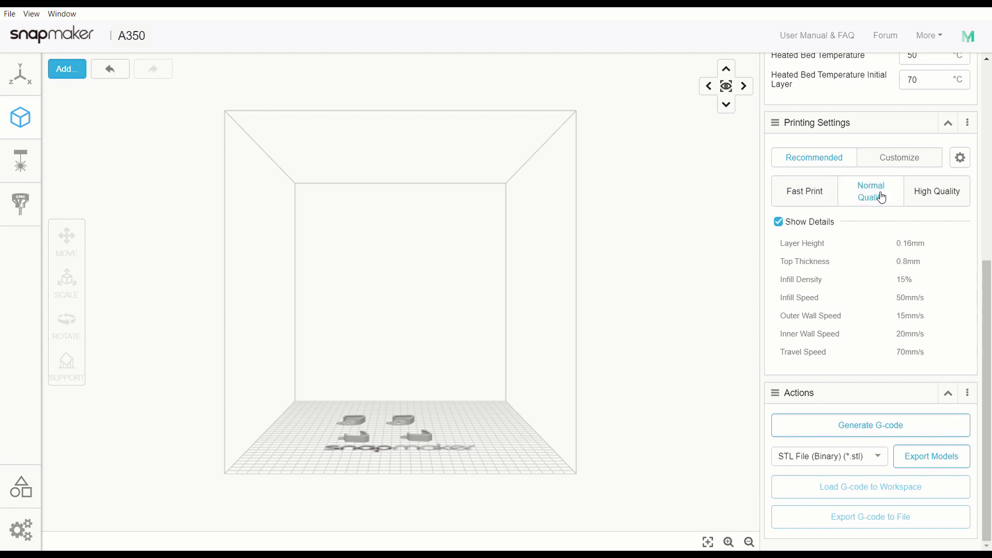
left_click(948, 201)
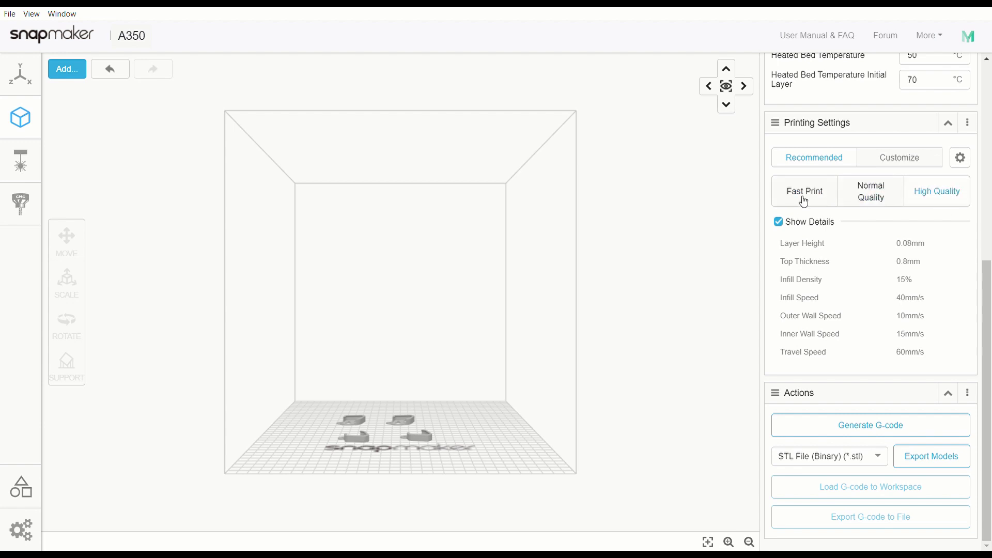
left_click(906, 159)
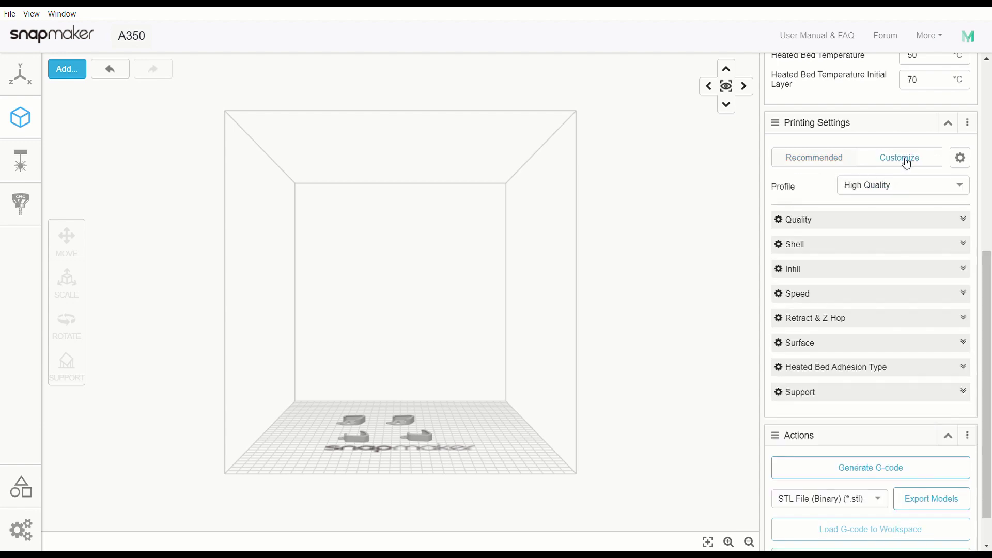
left_click(917, 192)
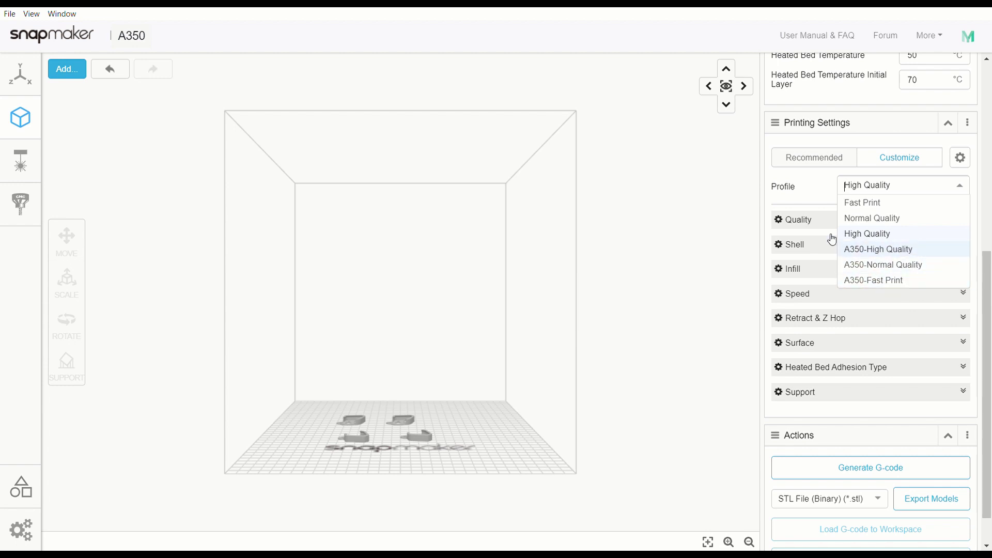
left_click(829, 202)
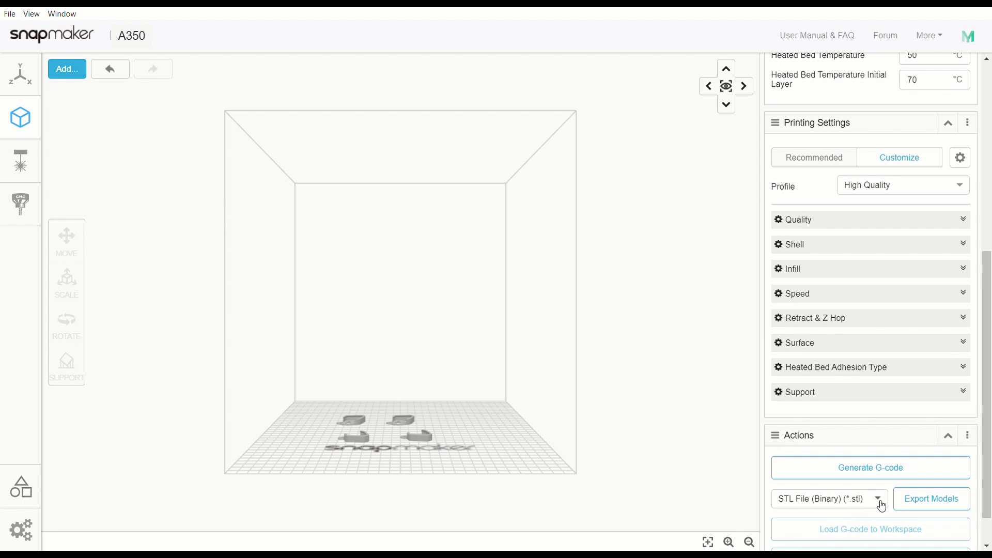
scroll(987, 501, "down", 1)
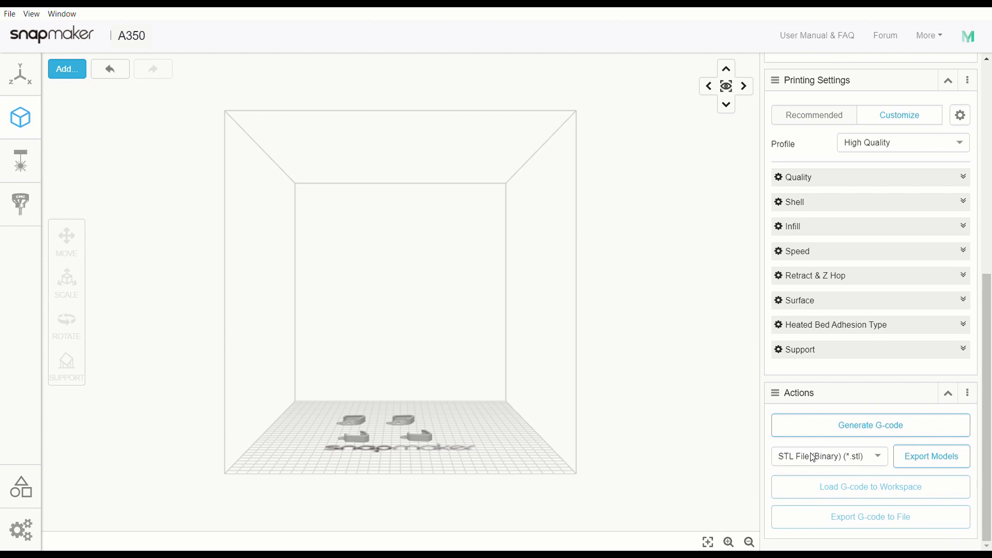
left_click(844, 465)
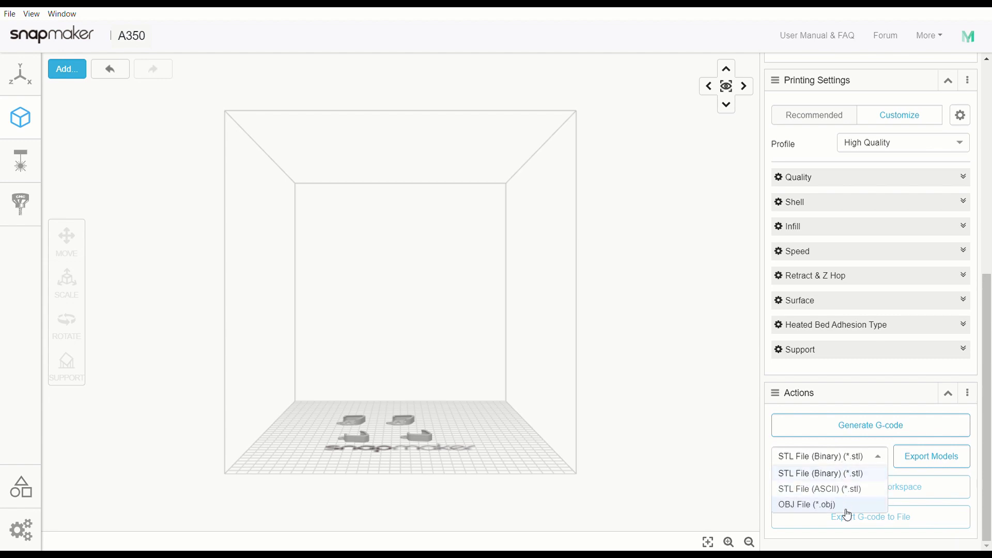
left_click(865, 458)
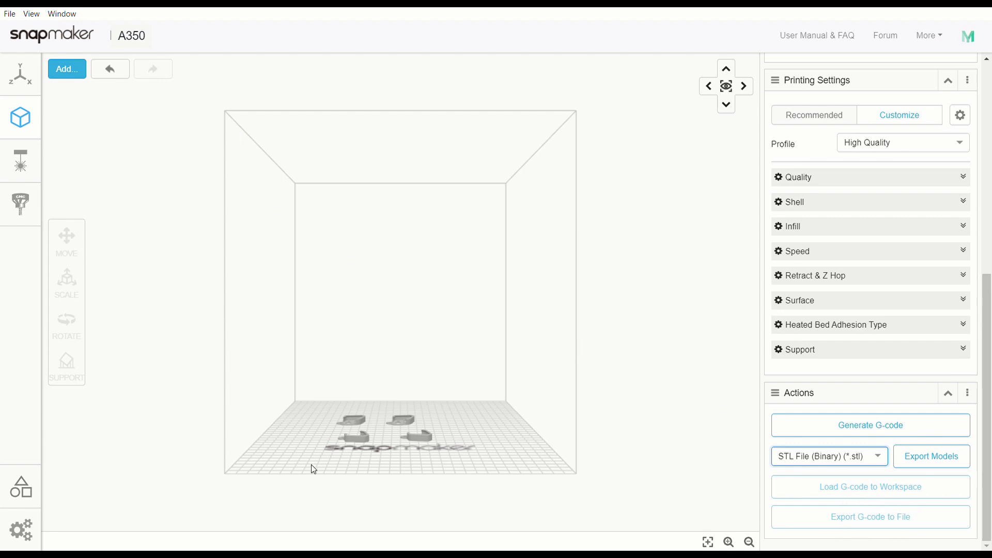
left_click(369, 442)
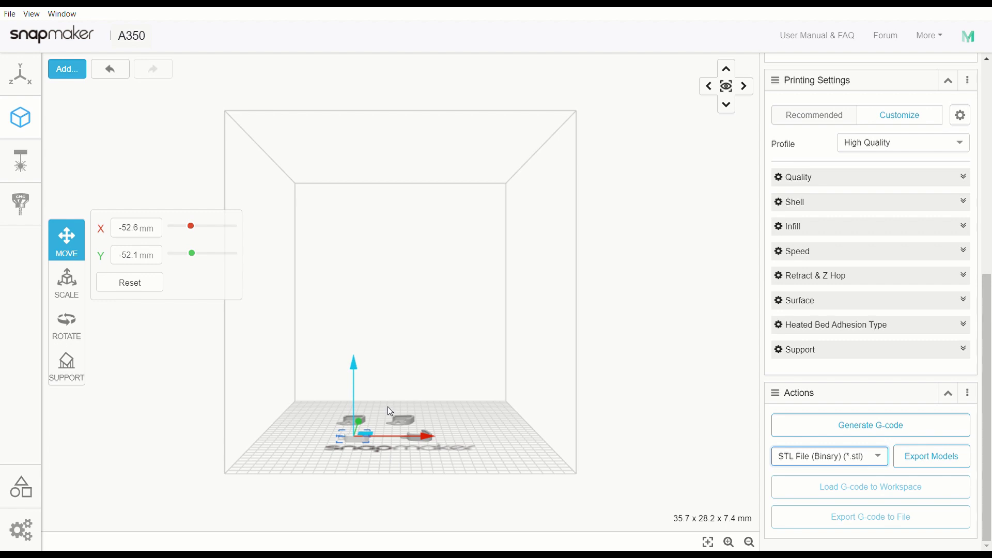
Open the manual SUPPORT tool for the front-left model, showing a 5 × 5 mm support size.
left_click(67, 365)
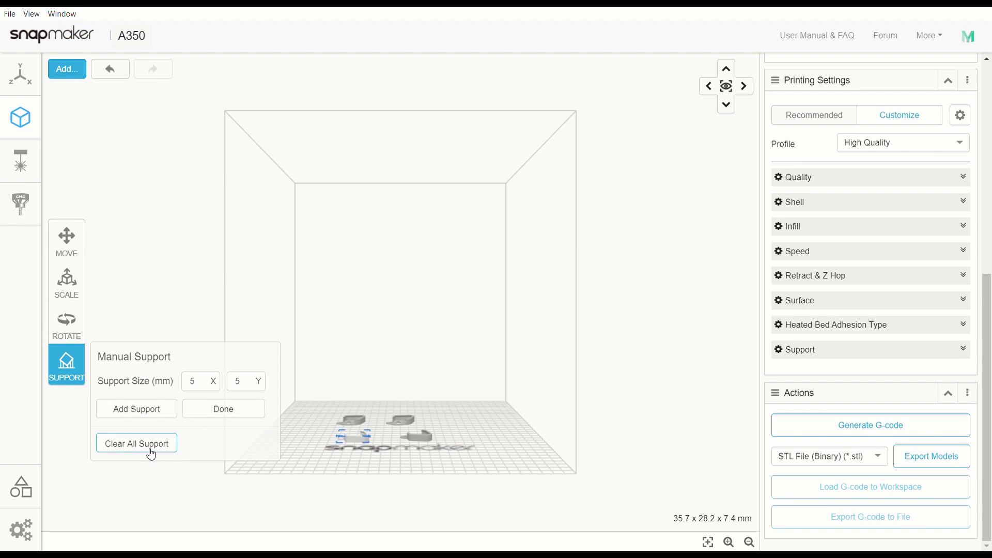
Turn off uniform scaling and set the selected model's X scale to 99.
left_click(66, 327)
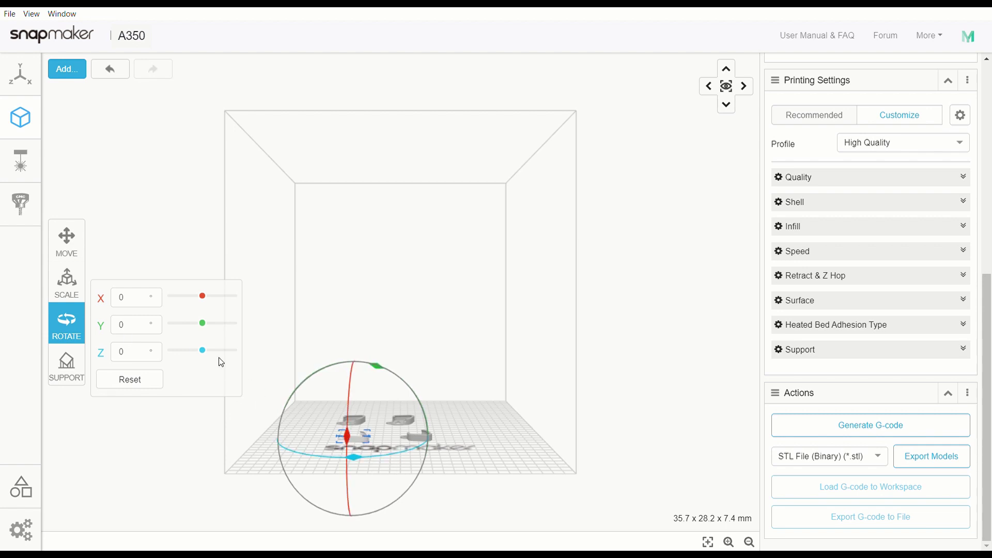
left_click(71, 287)
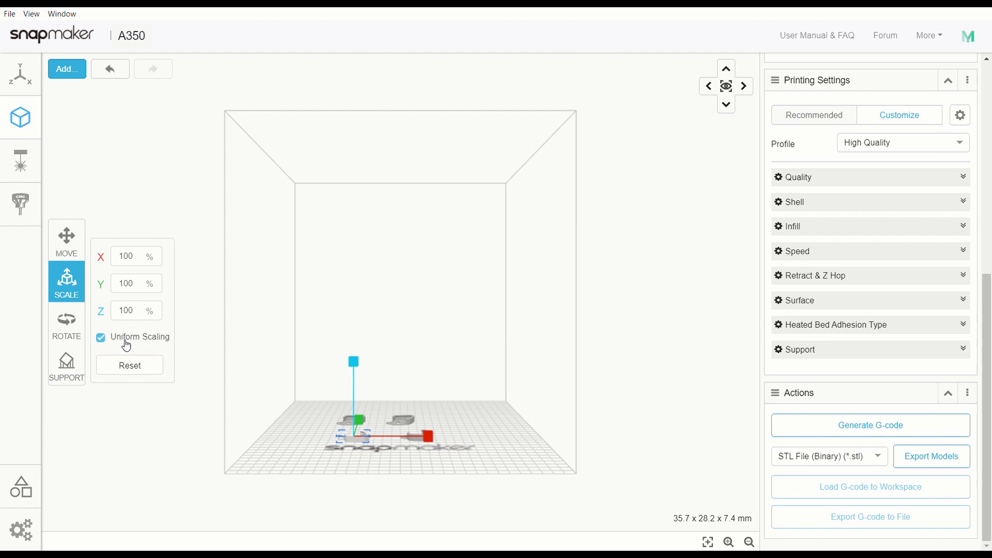
left_click(101, 337)
double_click(151, 264)
key("BackSpace")
type("99")
left_click(186, 294)
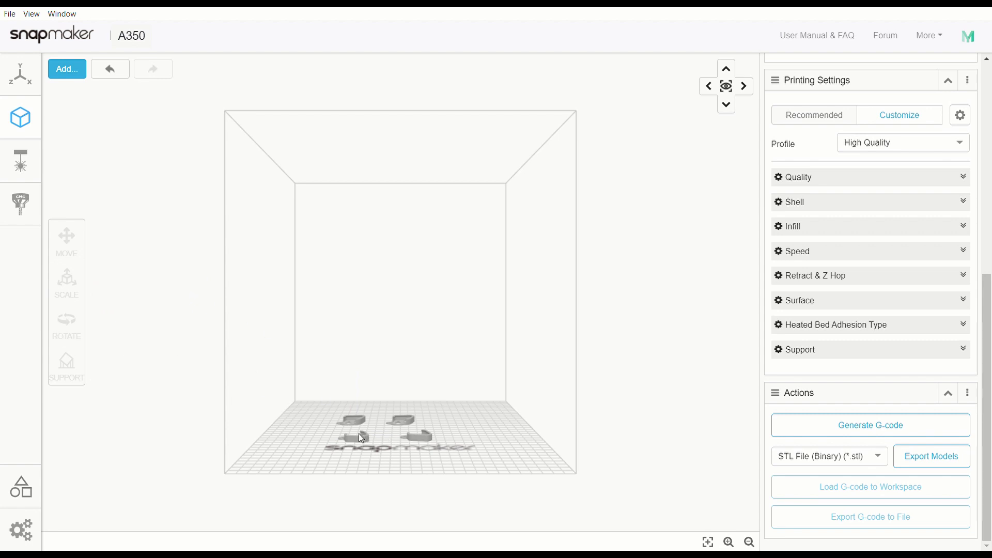
Reselect the scaled model and restore its X scale to 100.
left_click_drag(358, 433, 371, 457)
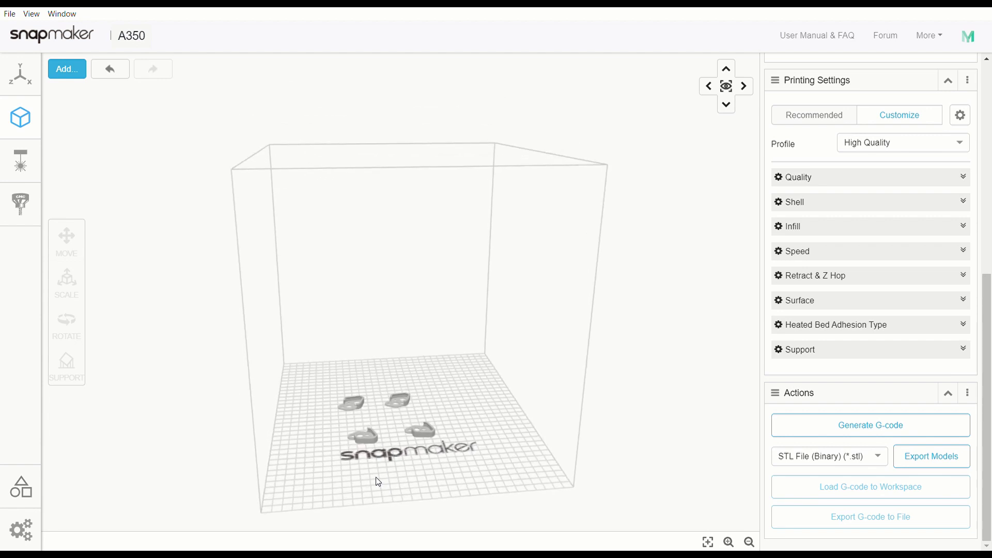
left_click(369, 443)
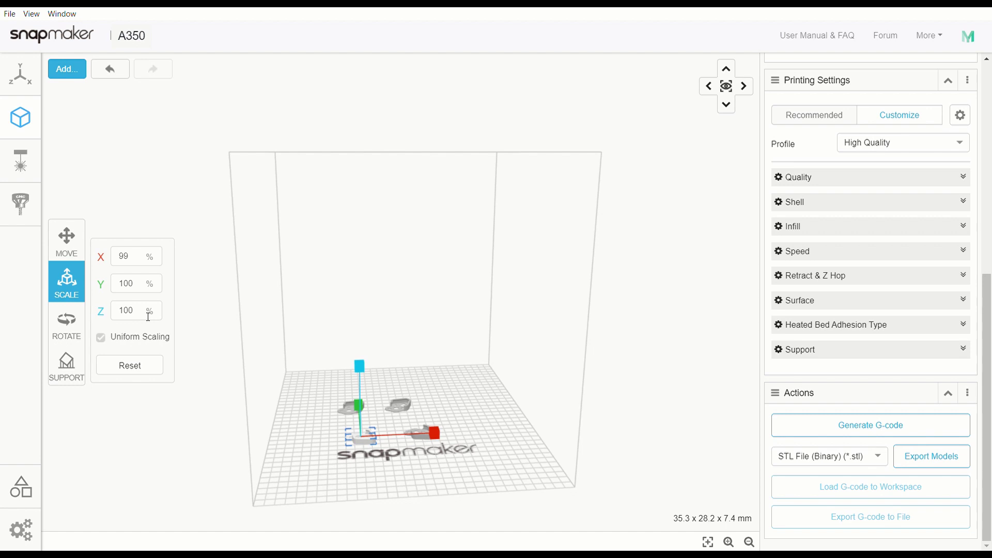
left_click(148, 263)
key("BackSpace")
type("100")
left_click(191, 389)
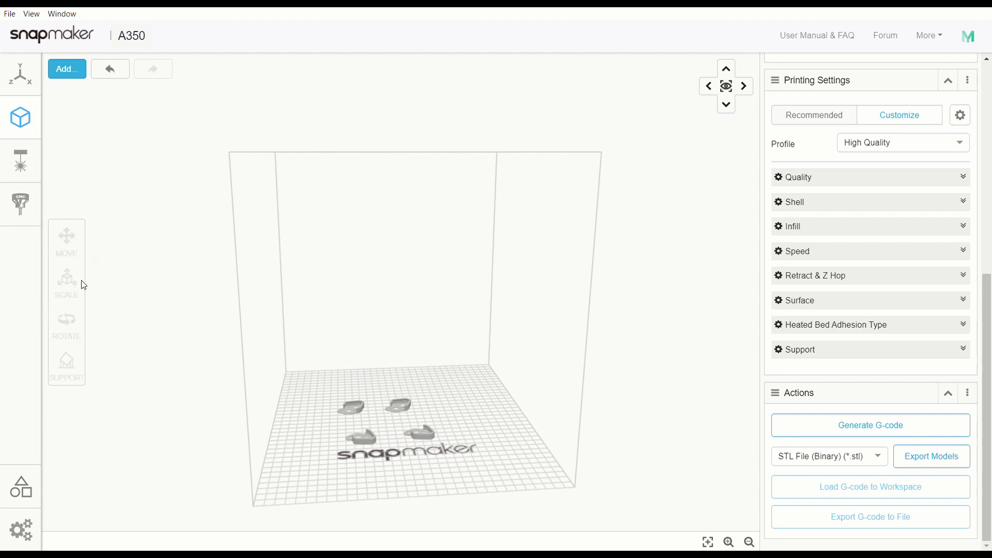
Select the back-left model to show its position (X -62.6 mm, Y 29.3 mm), then open the laser workspace.
left_click(352, 406)
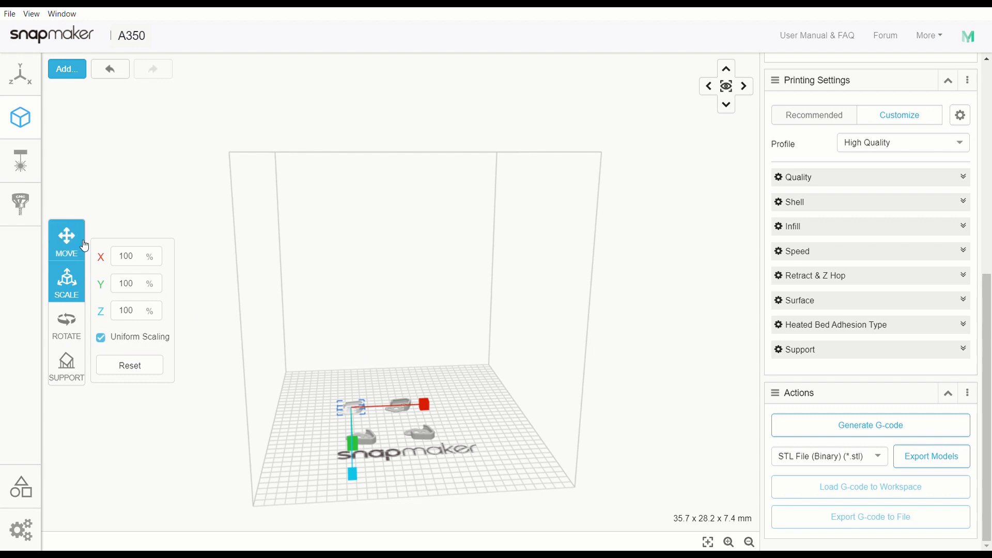
left_click(67, 239)
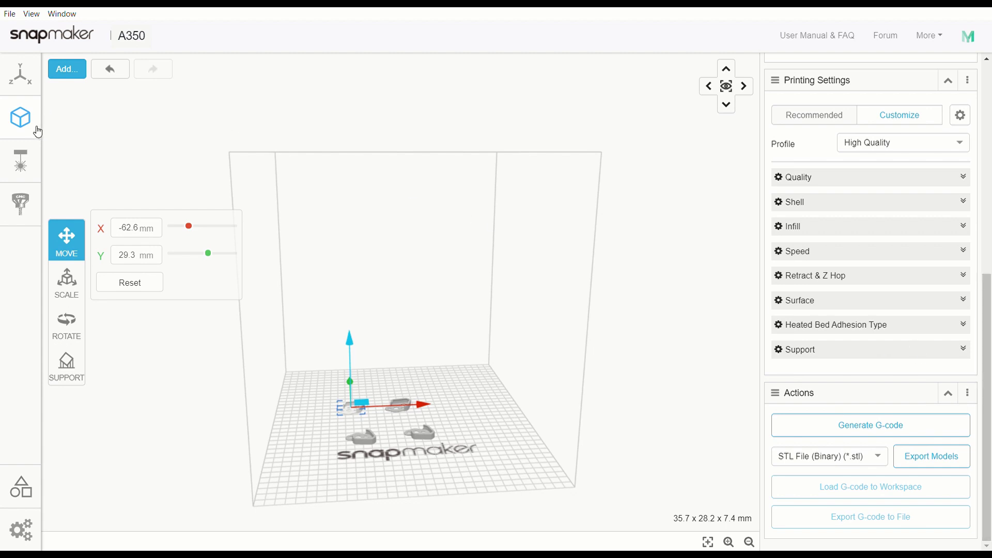
left_click(37, 161)
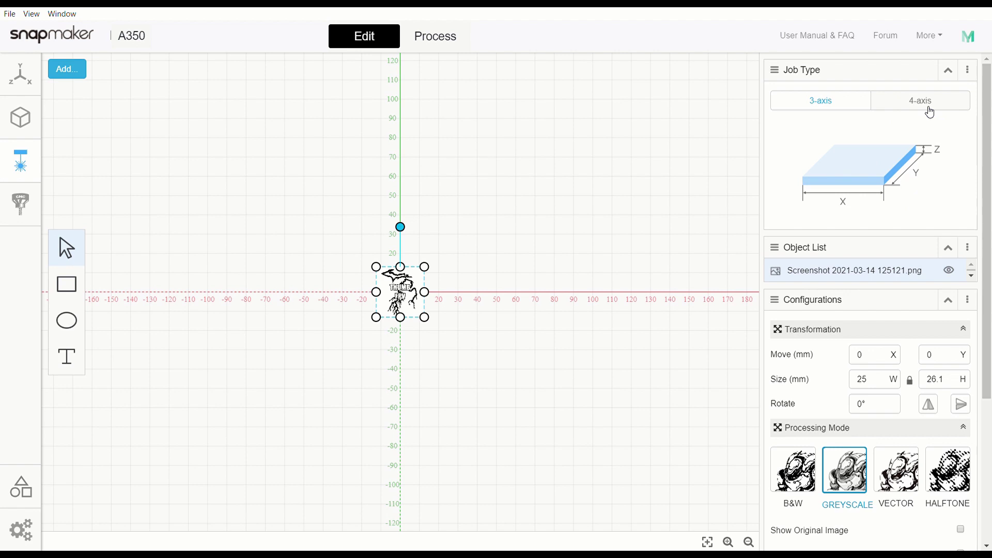
Set the laser job type to 4-axis and review the 85 mm long, 40 mm diameter cylinder settings.
left_click(930, 109)
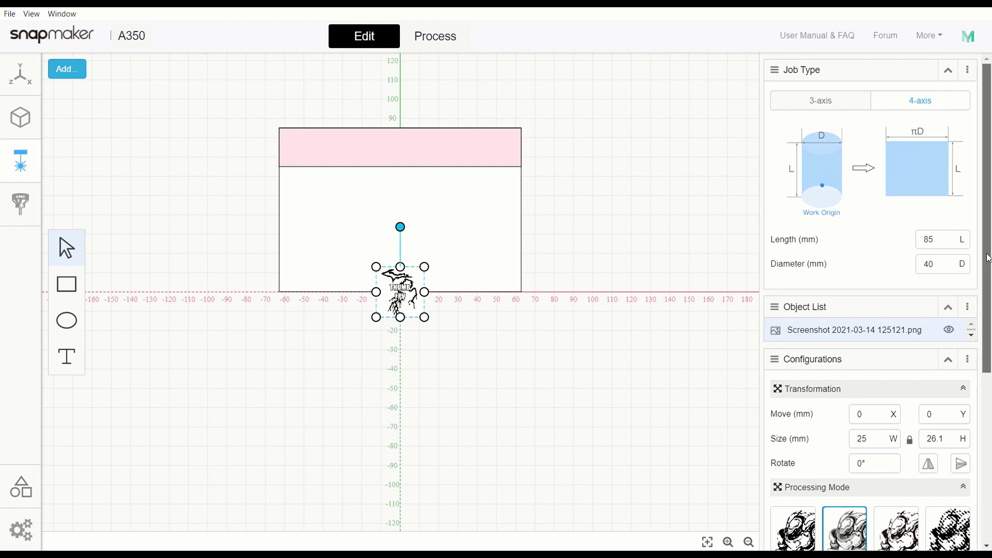
left_click_drag(989, 253, 991, 411)
scroll(990, 411, "up", 5)
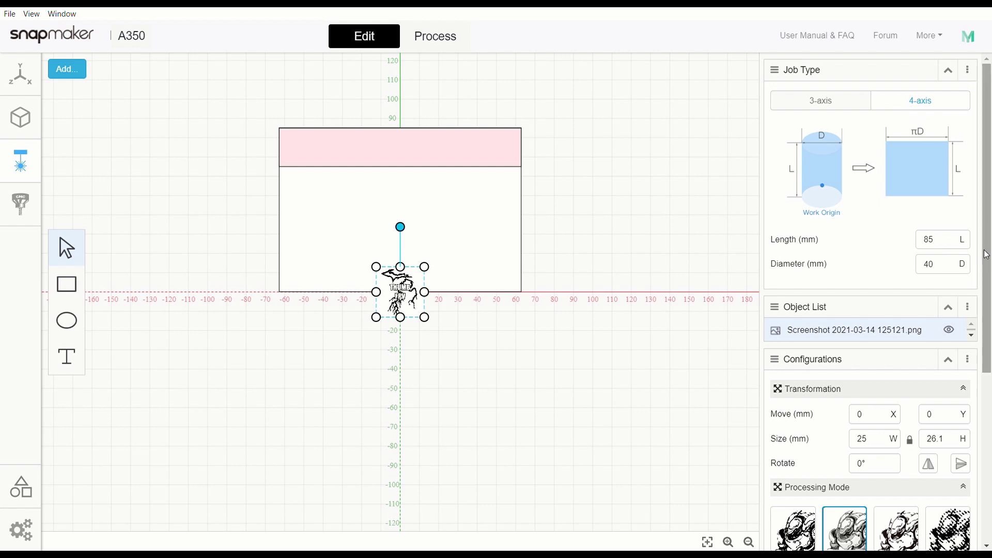
left_click_drag(984, 274, 991, 486)
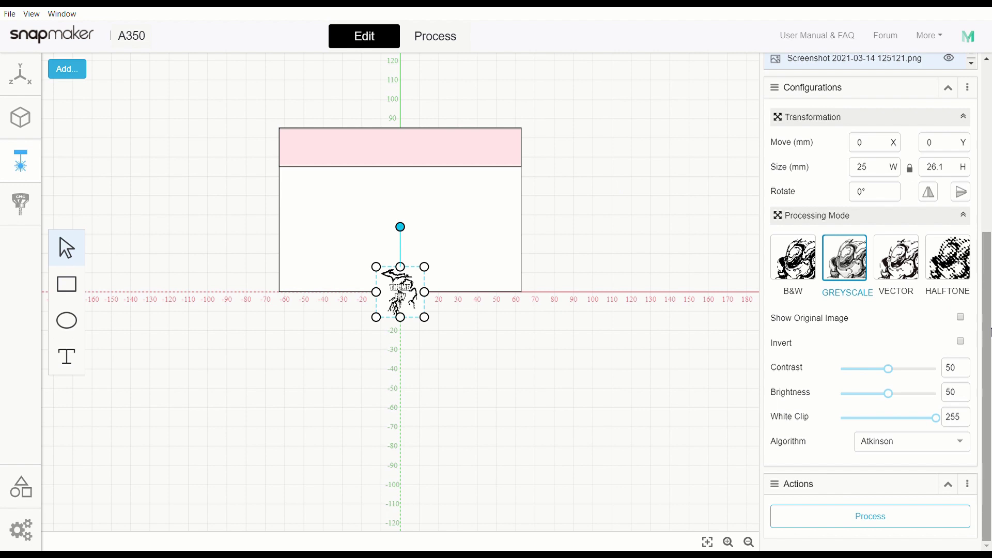
left_click_drag(989, 332, 990, 145)
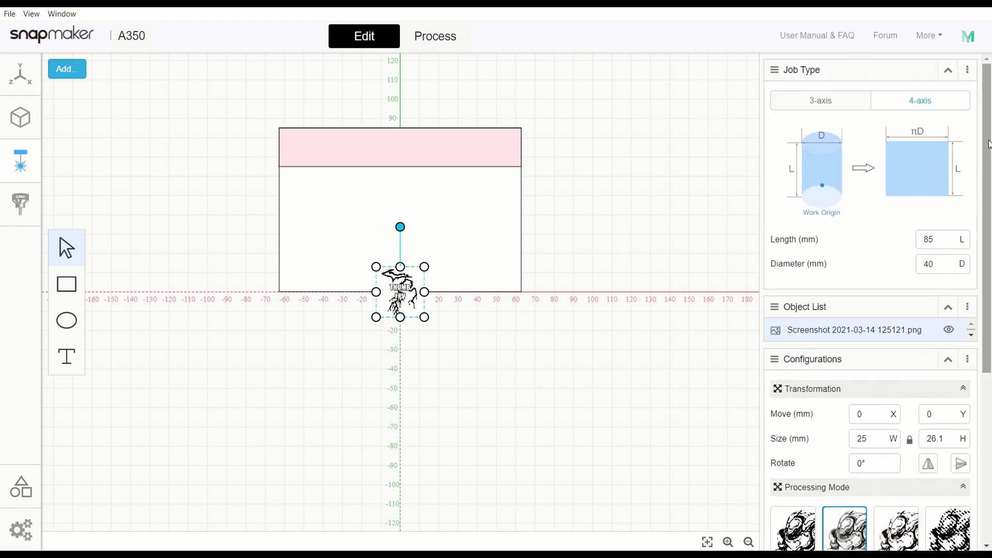
left_click(21, 207)
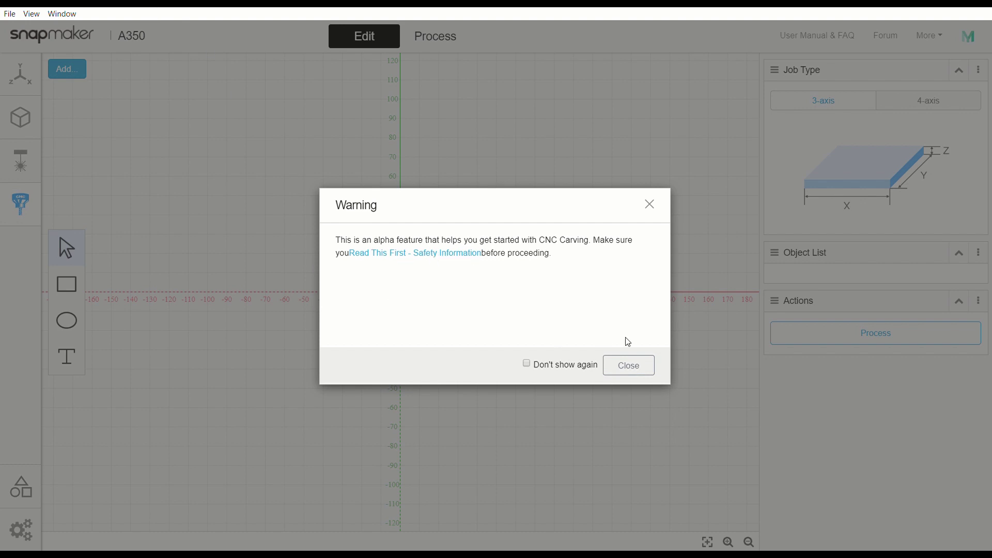
Close the alpha-feature warning to reach the empty 3-axis CNC canvas.
left_click(629, 370)
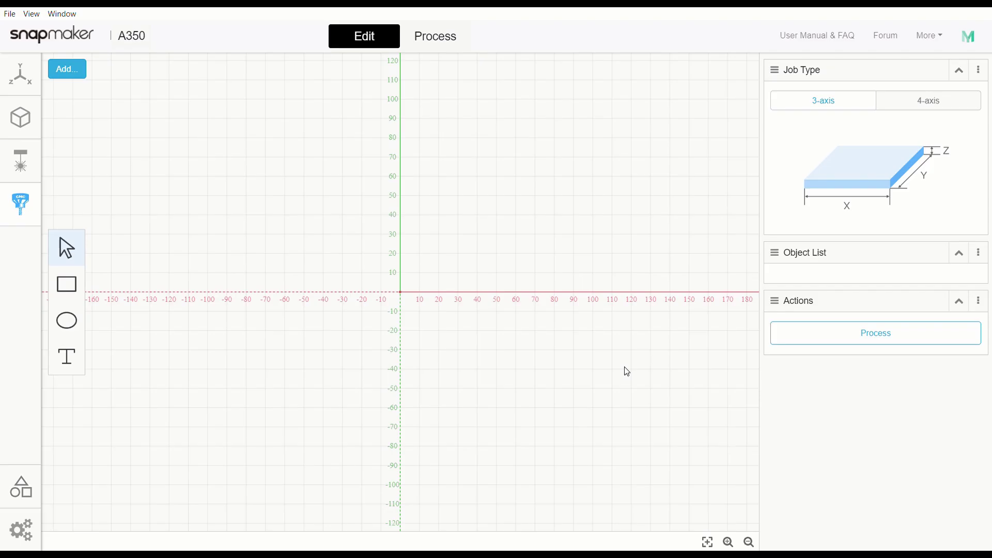
Open the Featured Projects library and scroll to the 4-axis lion and chess piece samples.
left_click(28, 497)
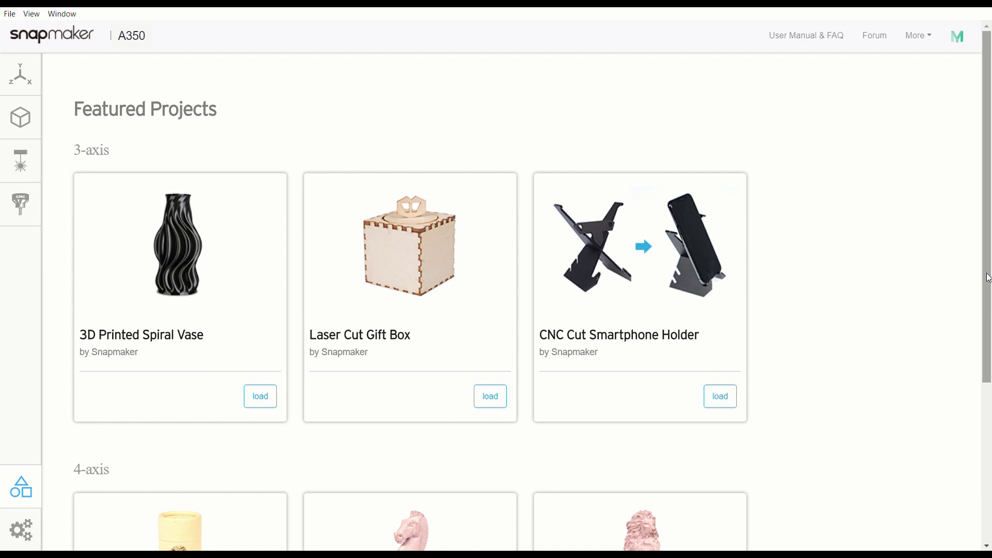
left_click_drag(988, 278, 991, 456)
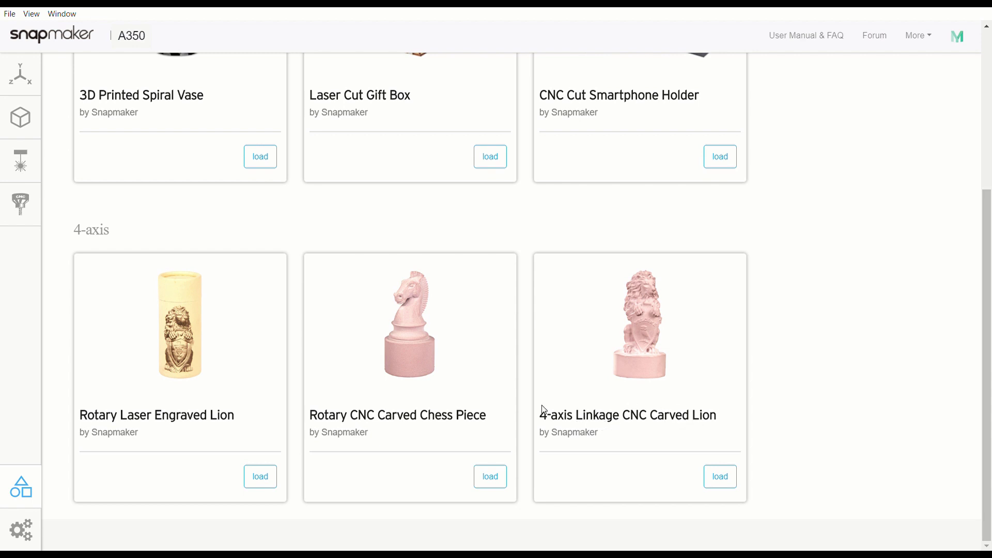
In the laser workspace, delete the old screenshot image from the canvas.
left_click(19, 178)
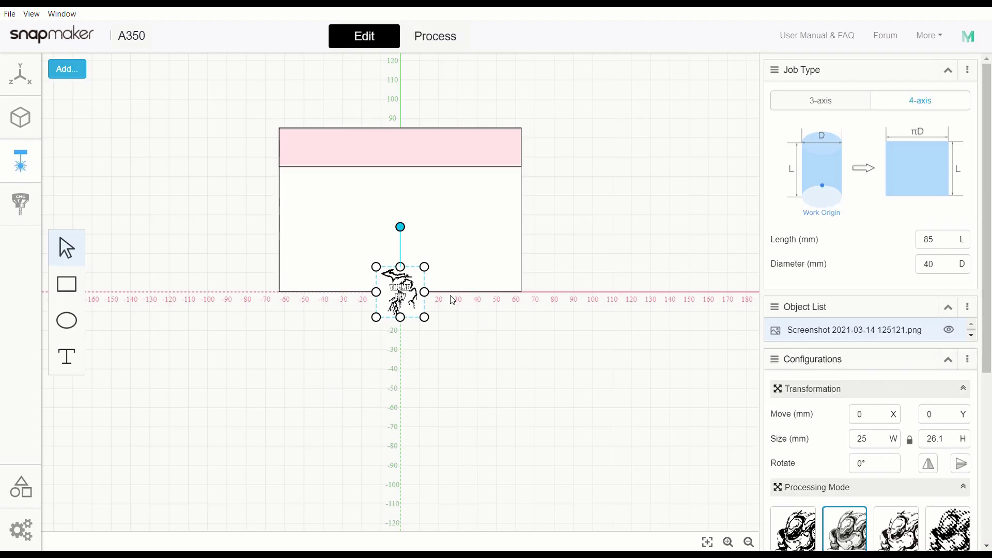
right_click(409, 288)
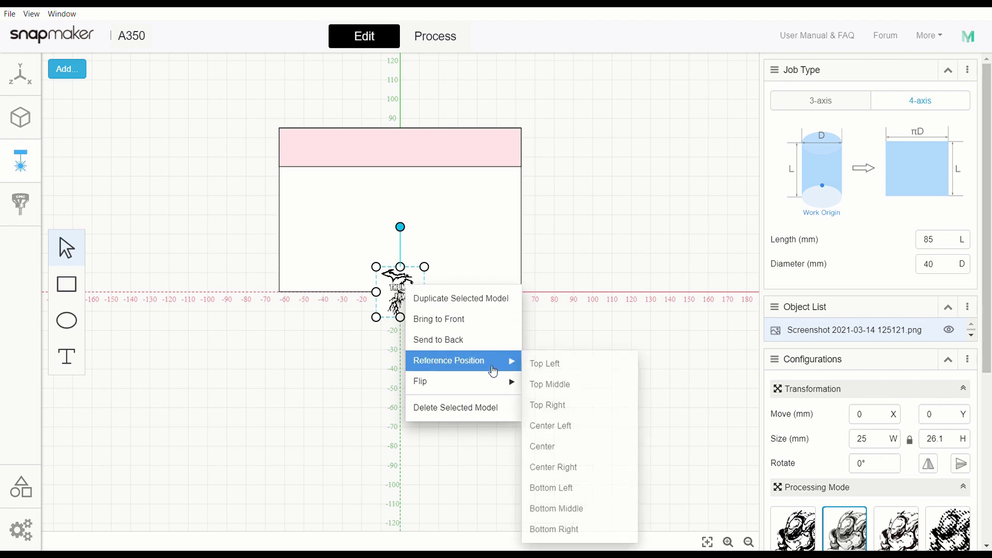
left_click(478, 408)
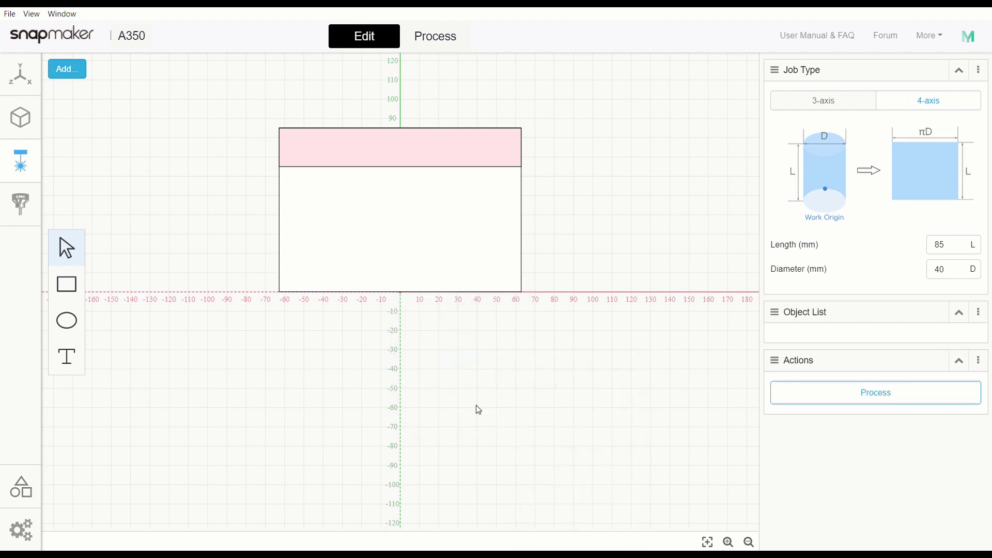
Load the Rotary Laser Engraved Lion project from the case library.
left_click(35, 501)
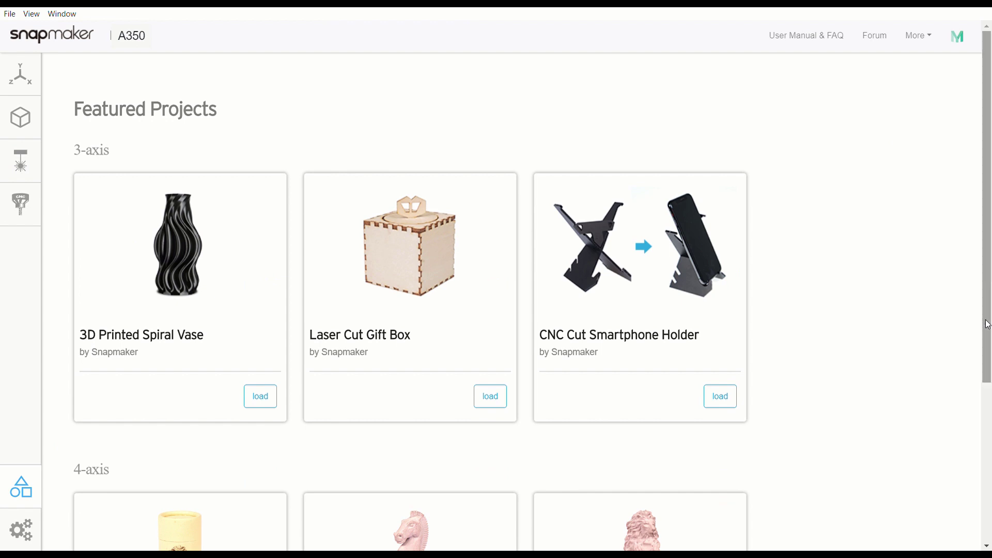
scroll(989, 329, "down", 5)
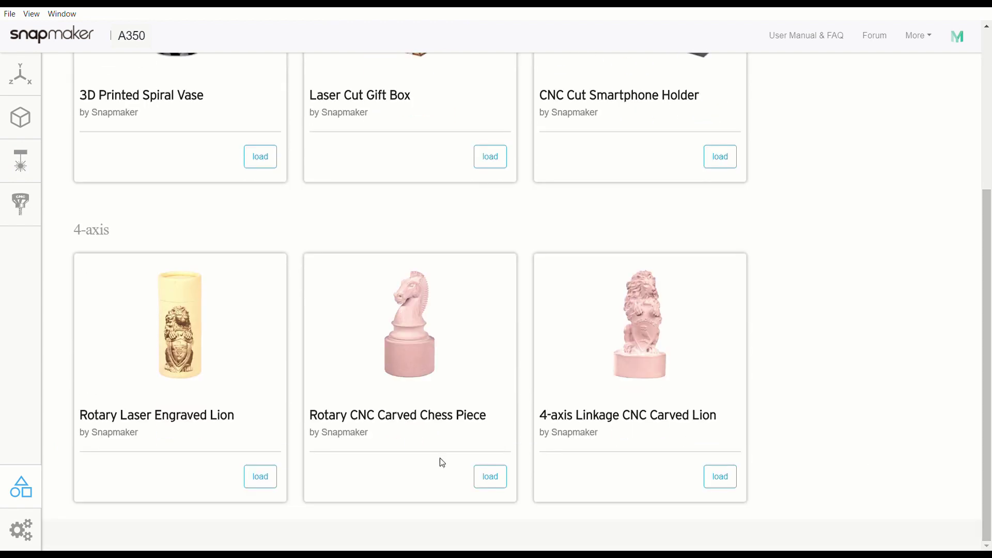
left_click(265, 477)
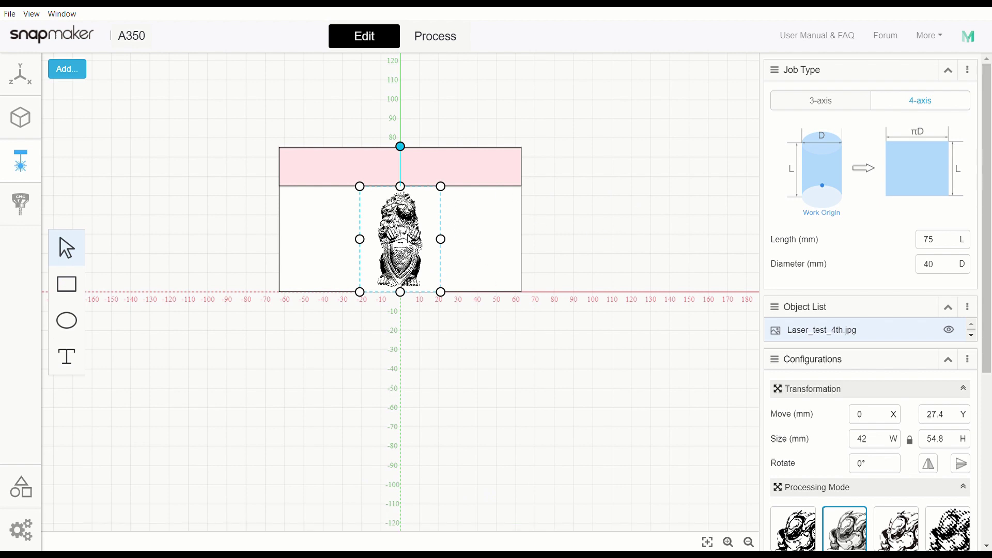
left_click(443, 36)
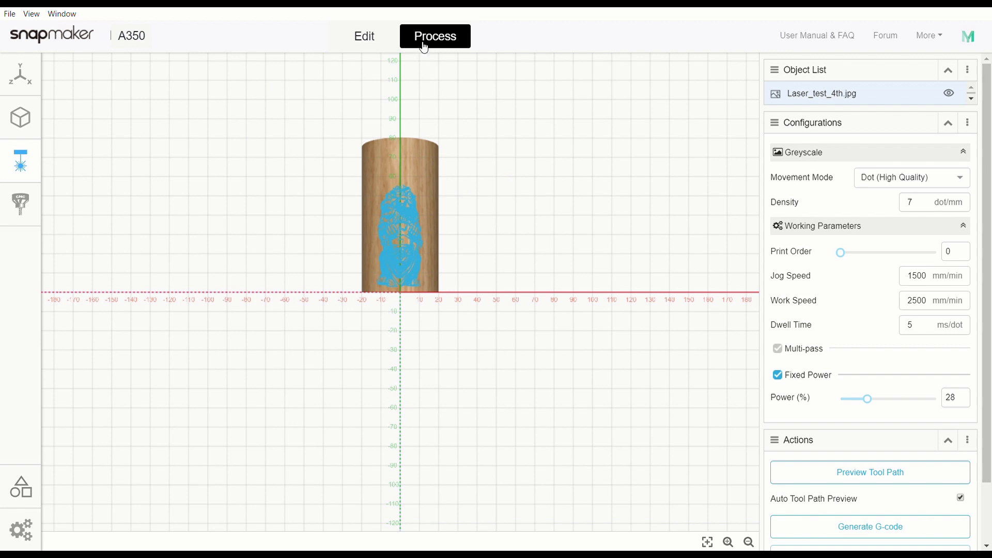
left_click(374, 44)
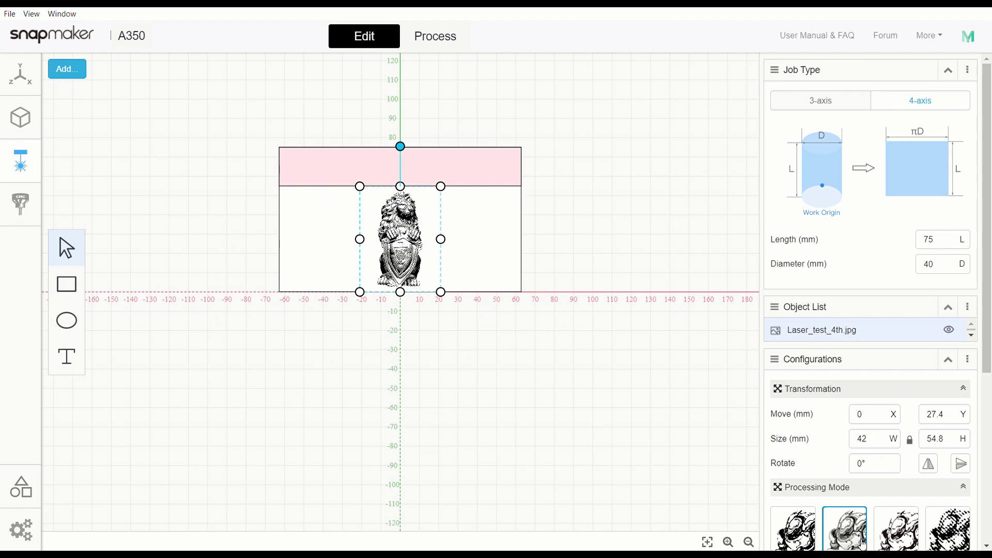
Cycle the lion through B&W, GREYSCALE, VECTOR and HALFTONE, settling on VECTOR processing.
left_click(800, 526)
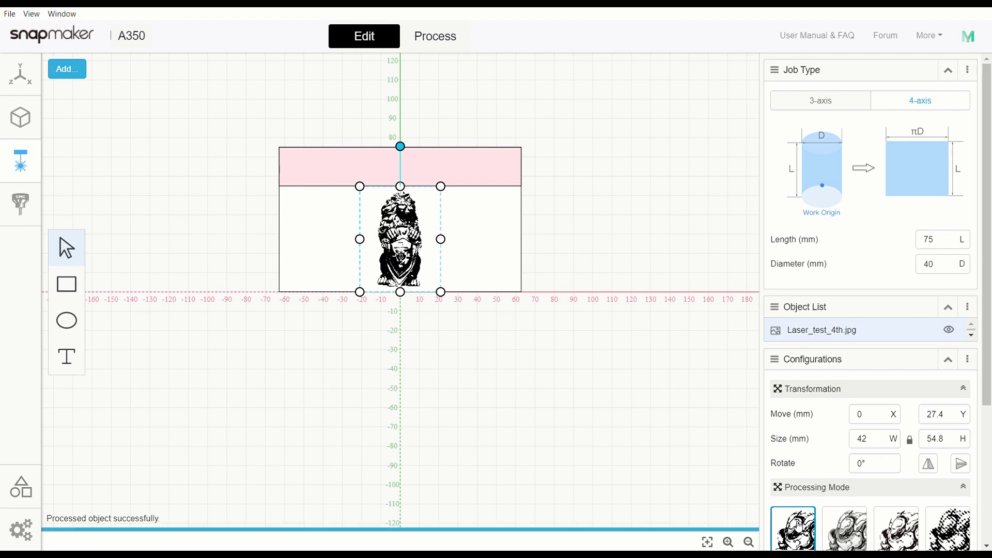
left_click_drag(988, 402, 988, 441)
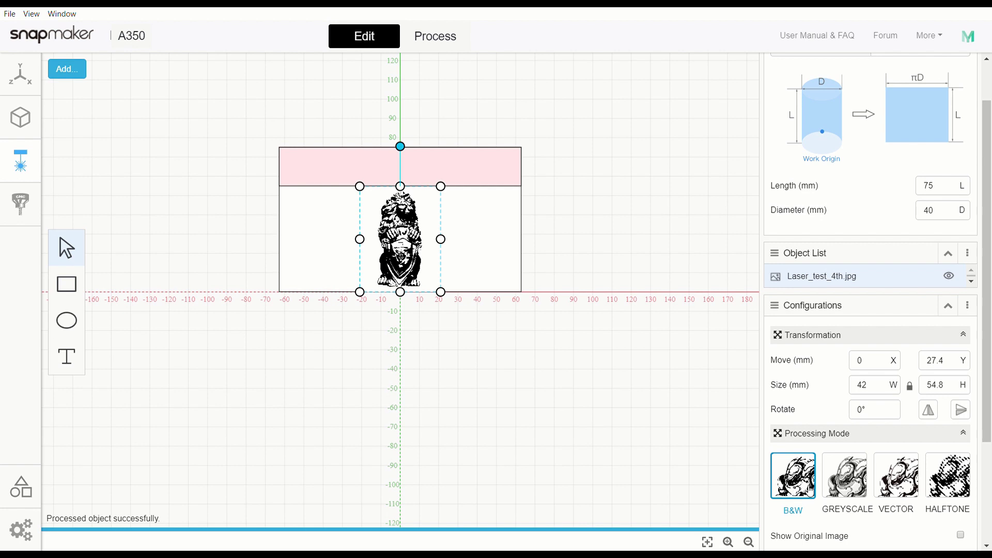
left_click(844, 495)
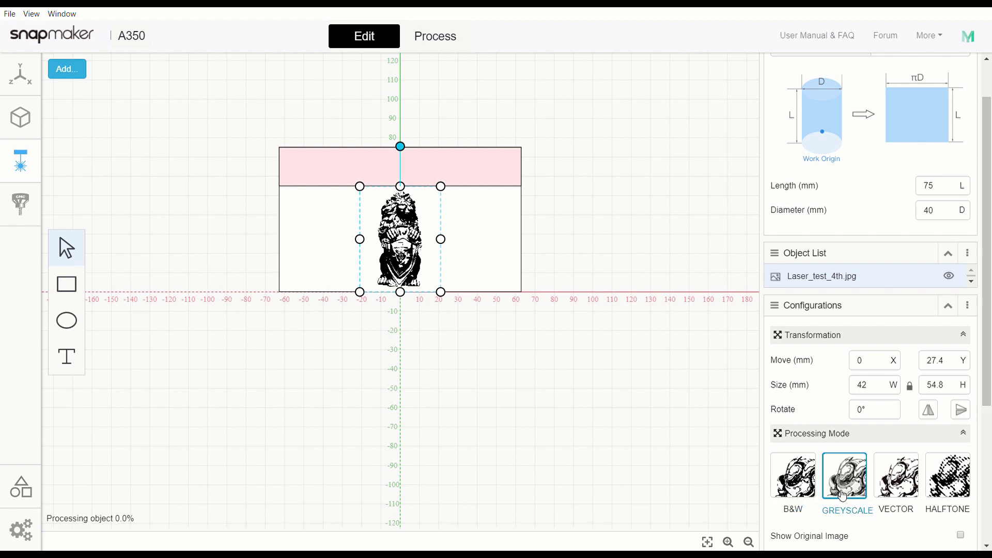
left_click(909, 490)
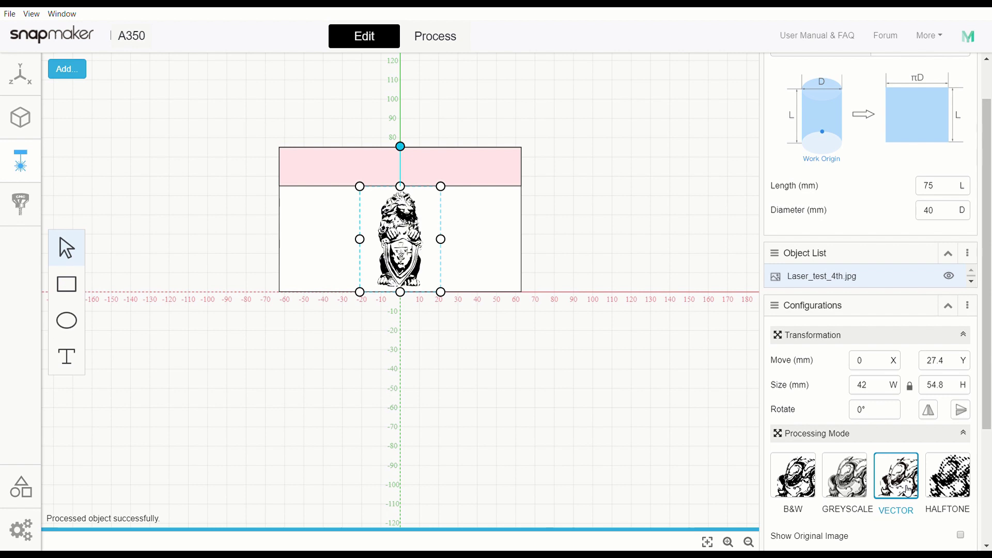
left_click(958, 479)
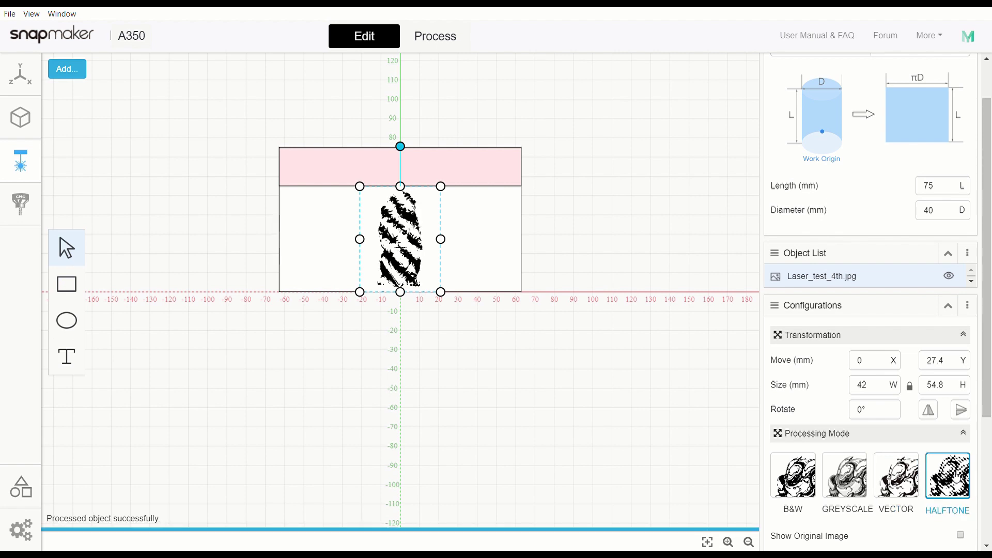
left_click(902, 471)
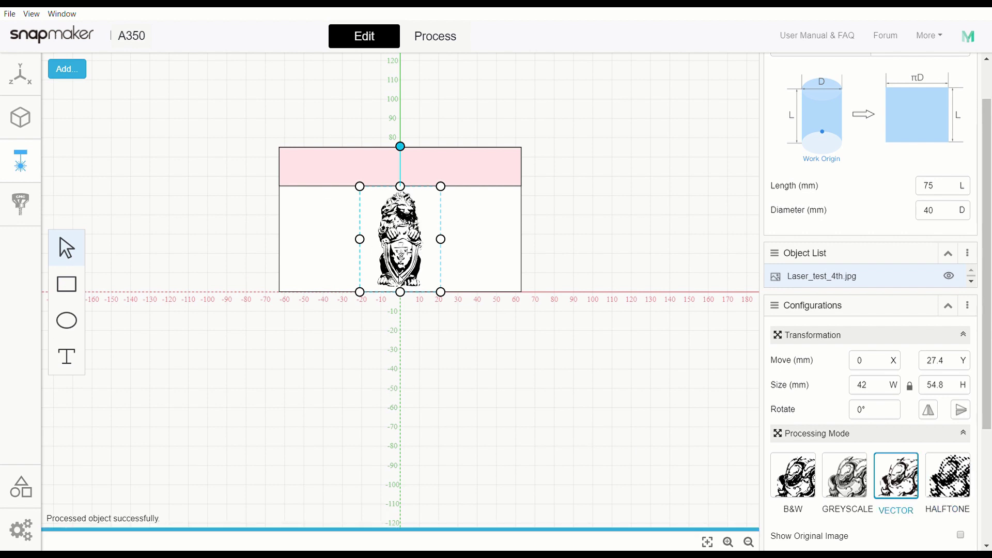
Delete the lion image, browse the 4-axis case library, then open the CNC workspace.
right_click(364, 274)
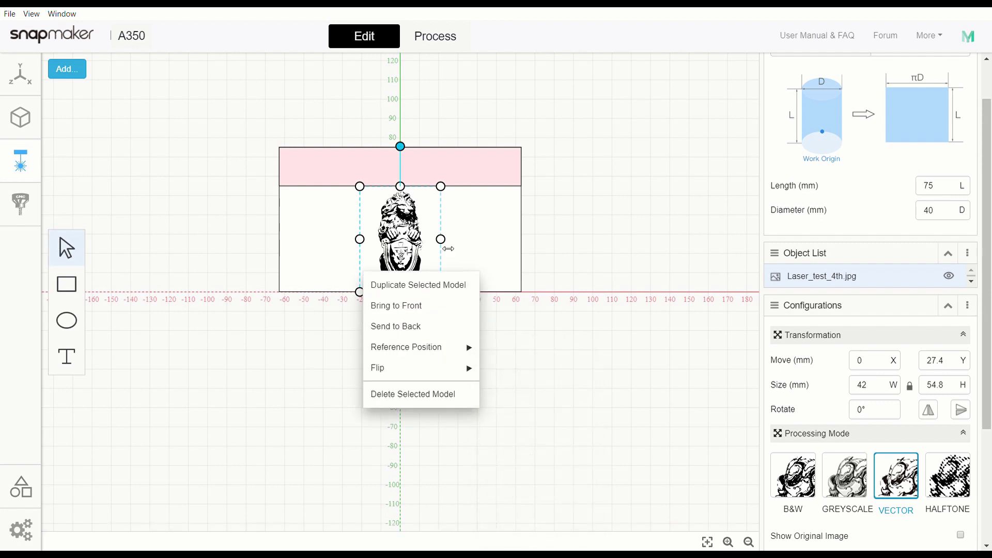
left_click(442, 395)
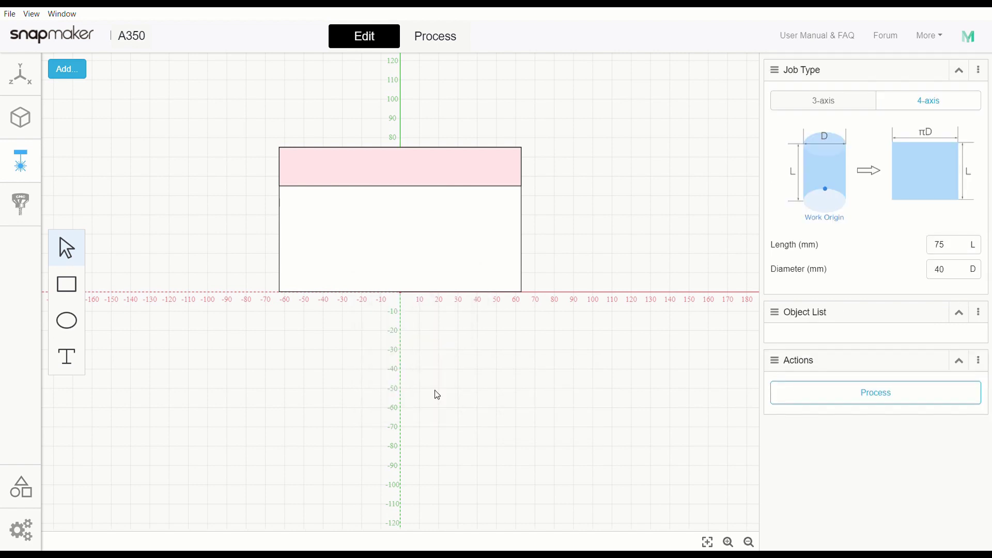
left_click(31, 495)
scroll(990, 396, "down", 1)
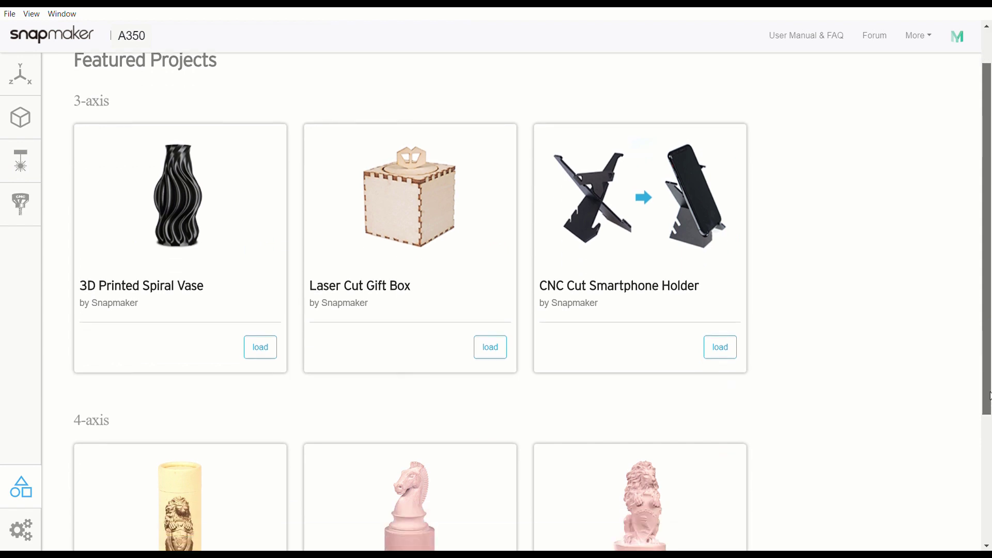
left_click_drag(990, 395, 981, 481)
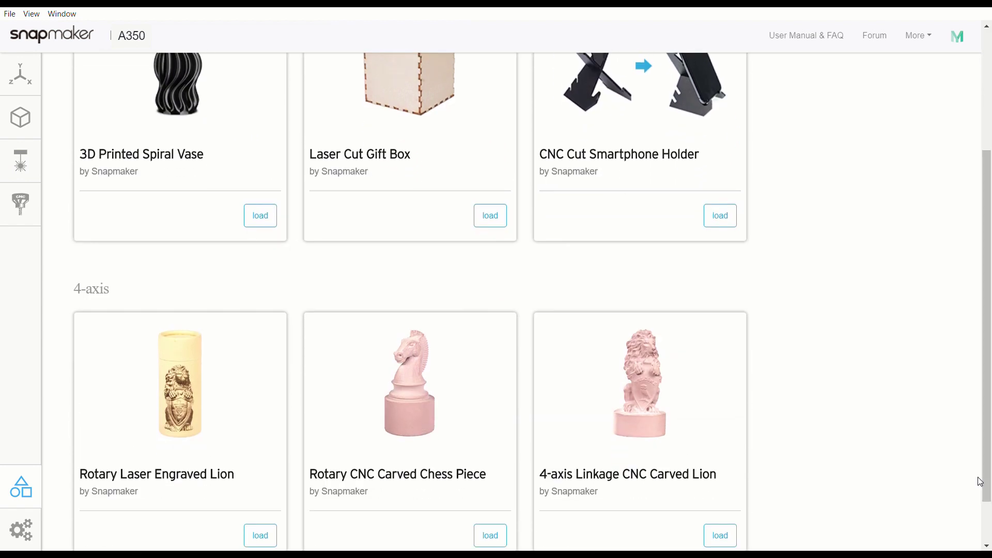
left_click(17, 220)
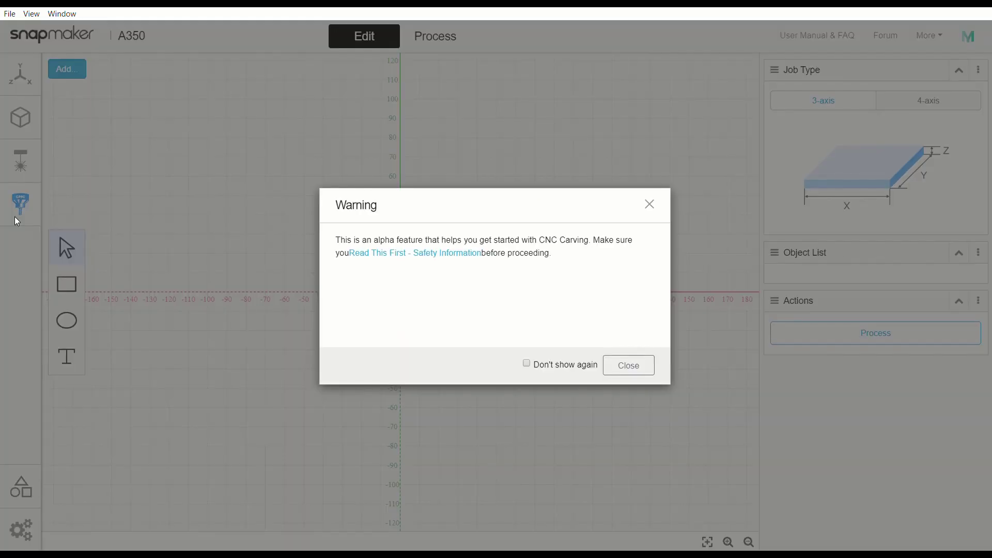
Load the 4-axis Rotary CNC Carved Chess Piece sample (CNC_test_4th.stl) from Featured Projects into CNC.
left_click(635, 365)
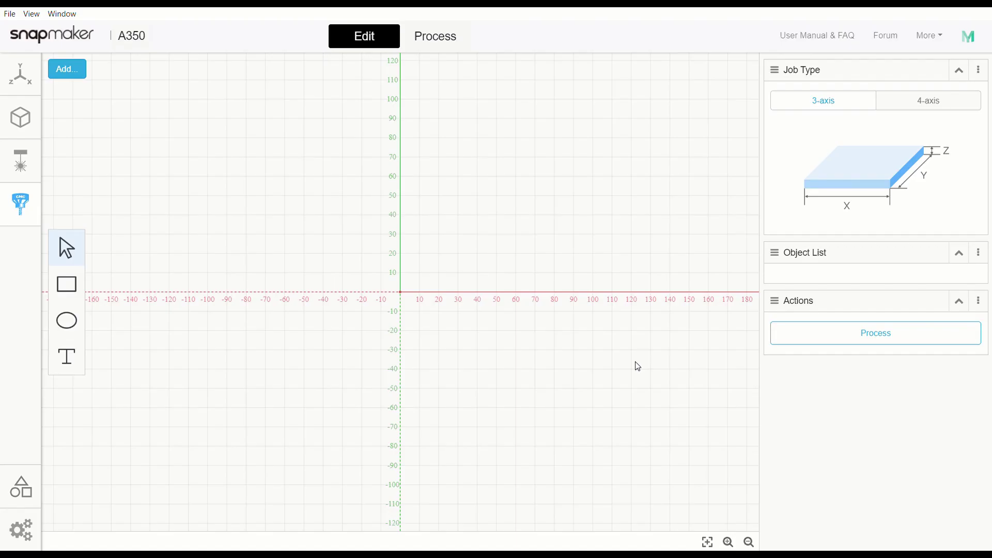
left_click(21, 487)
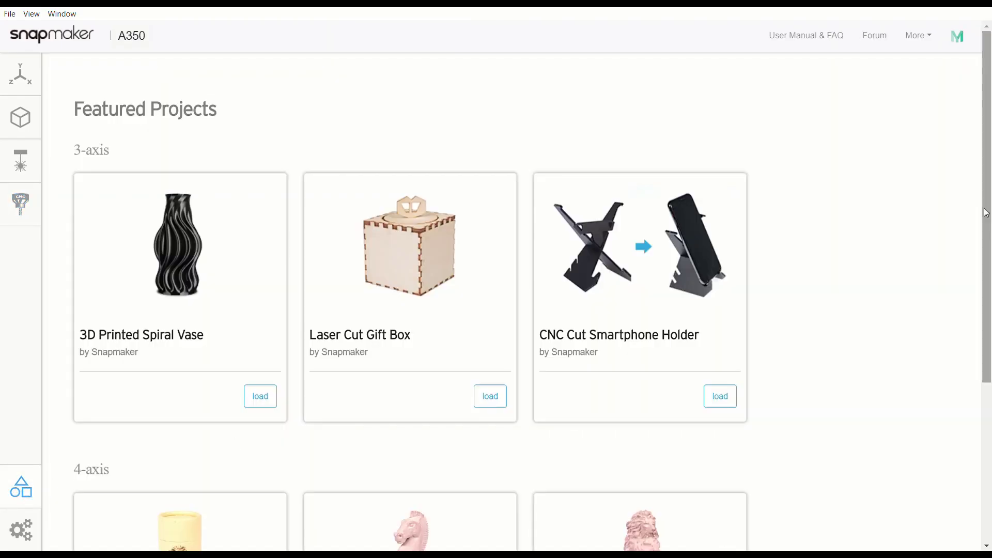
left_click_drag(989, 209, 988, 322)
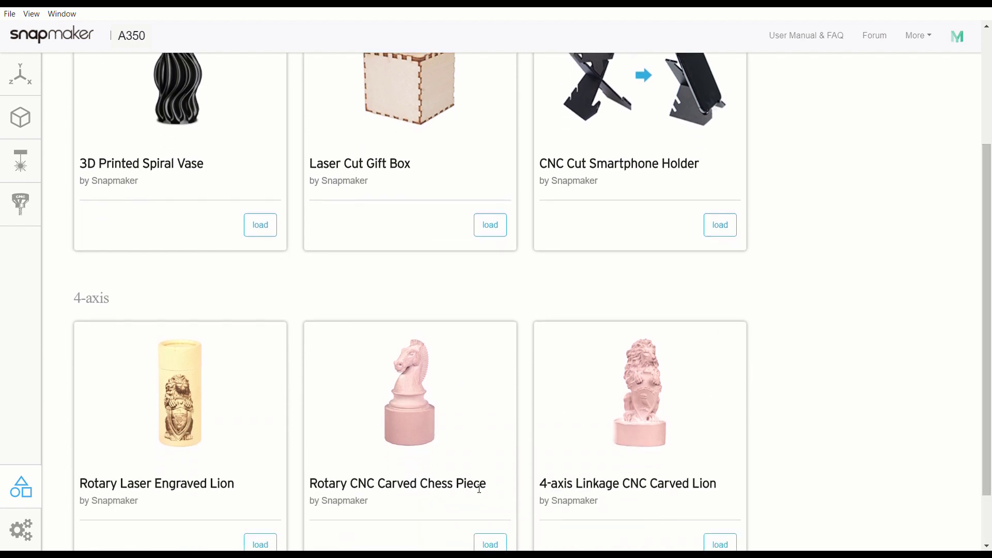
left_click(491, 543)
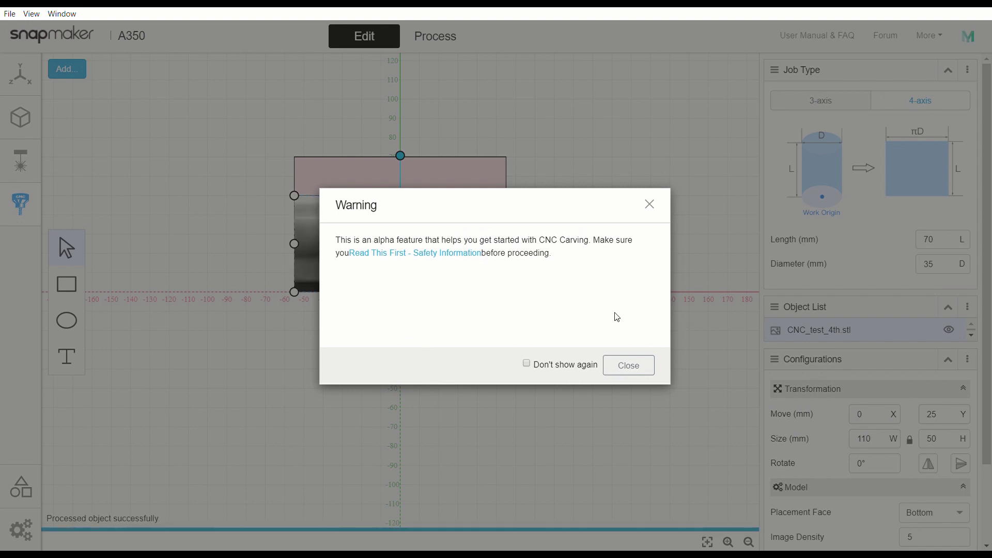
left_click(630, 366)
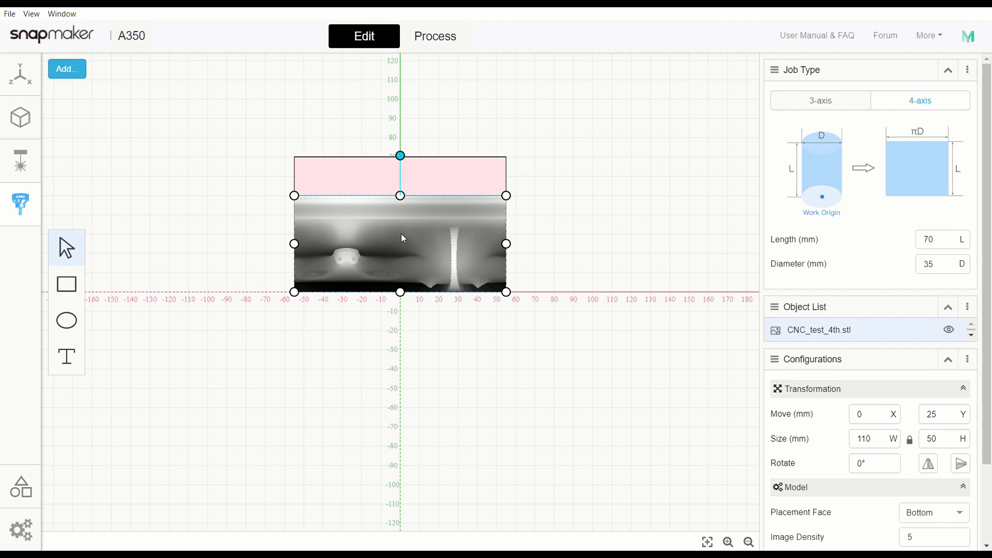
Review the chess piece's toolpath stage, checking its Rotation slicing mode and step-down settings.
left_click(444, 43)
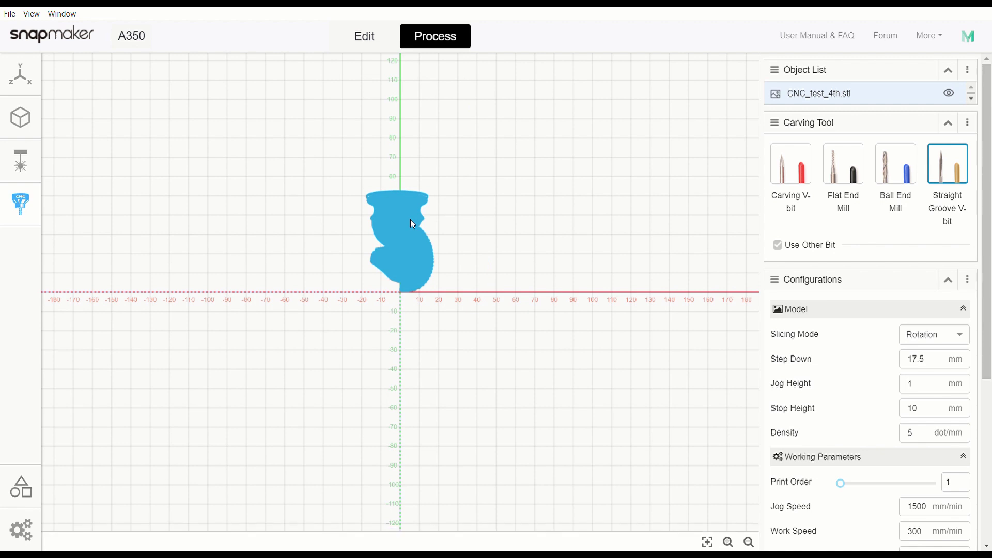
left_click(365, 44)
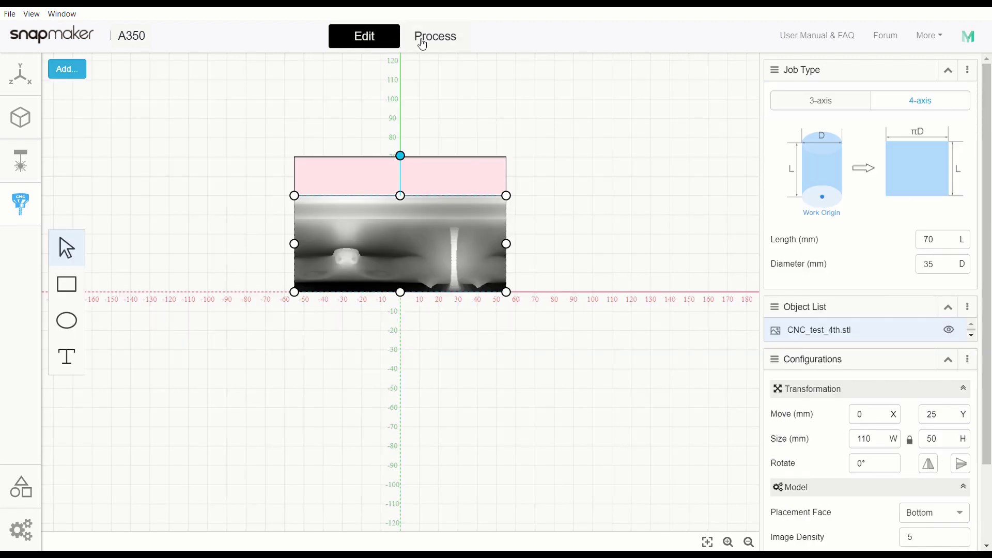
left_click(439, 40)
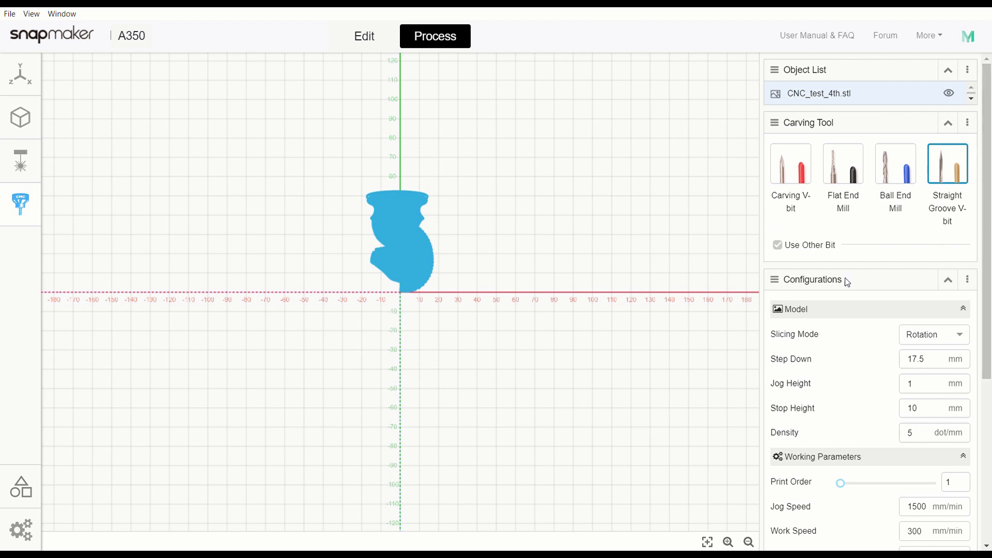
mouse_move(815, 340)
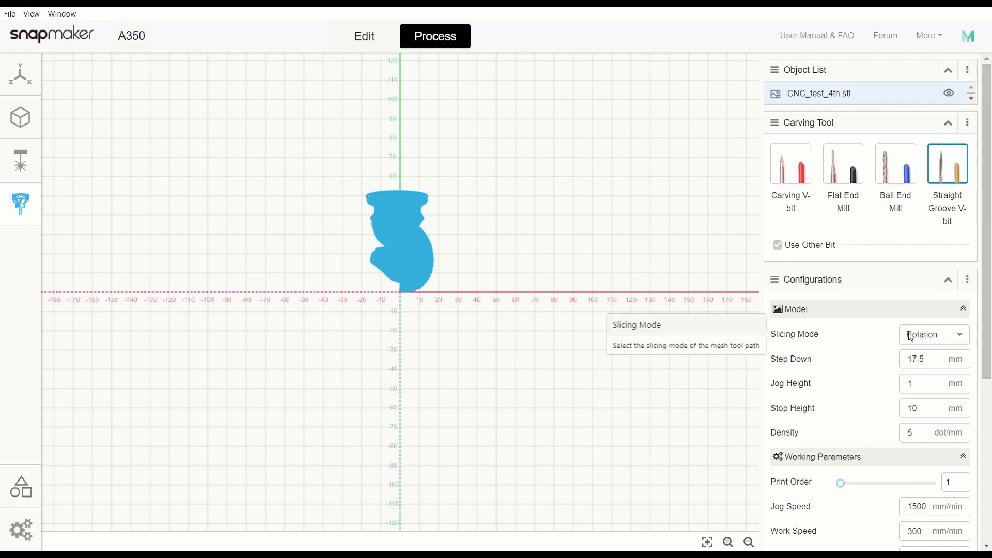
mouse_move(810, 369)
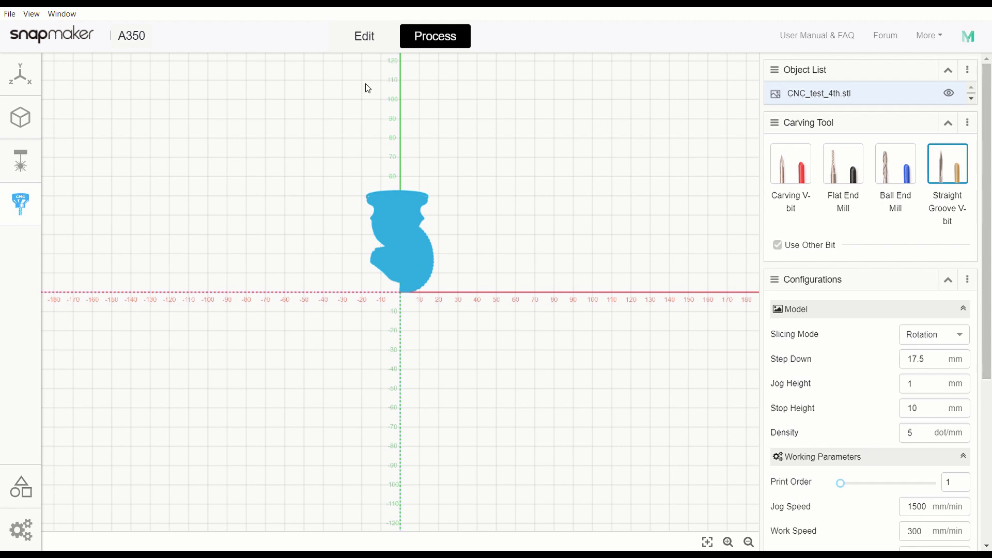
left_click(366, 37)
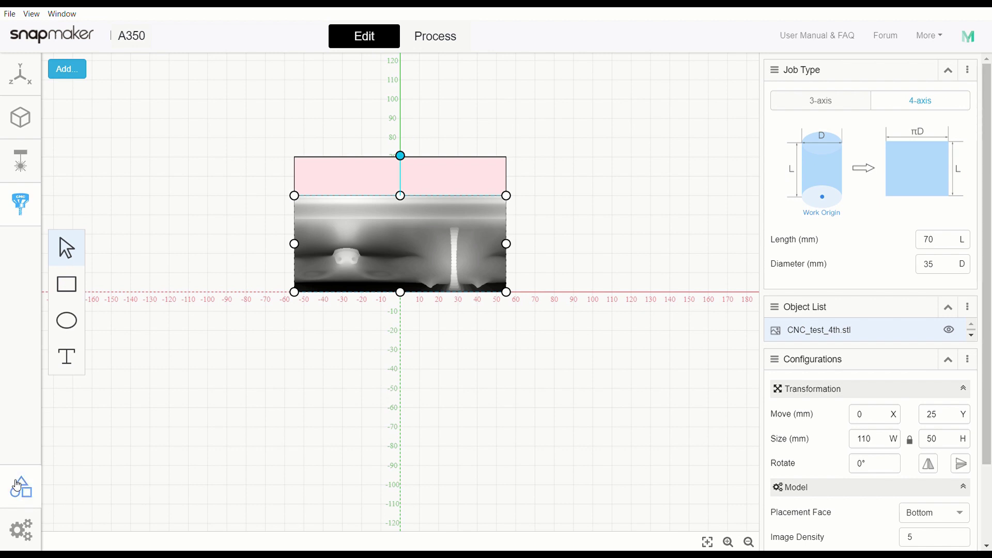
Delete the chess piece model and load the 4-axis Linkage CNC Carved Lion sample (CNC_test_4th_lion.stl).
right_click(359, 280)
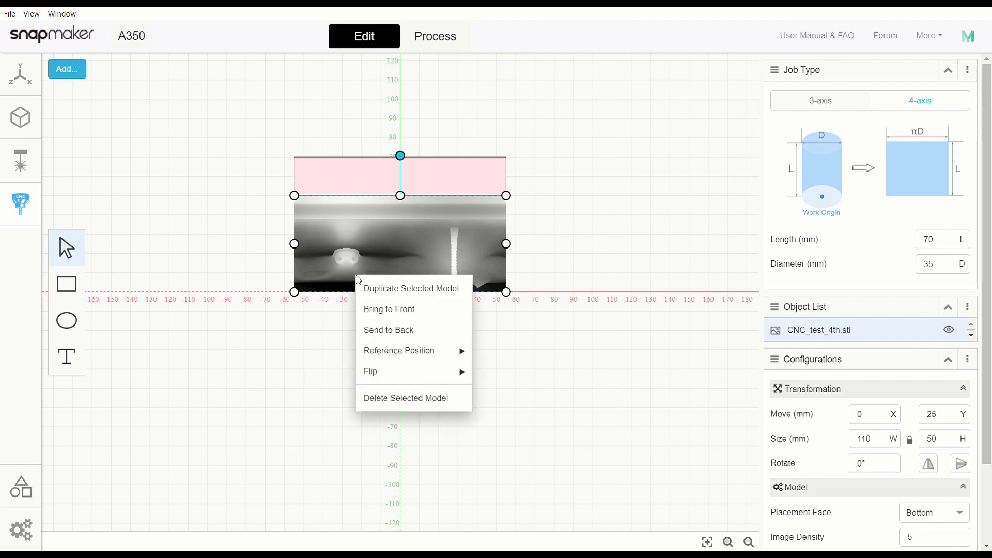
left_click(398, 409)
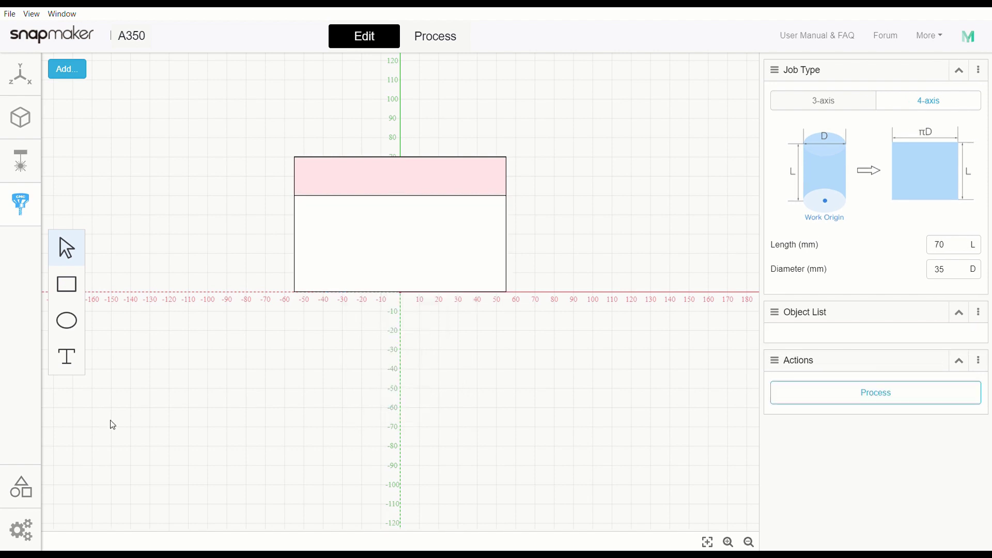
left_click(28, 496)
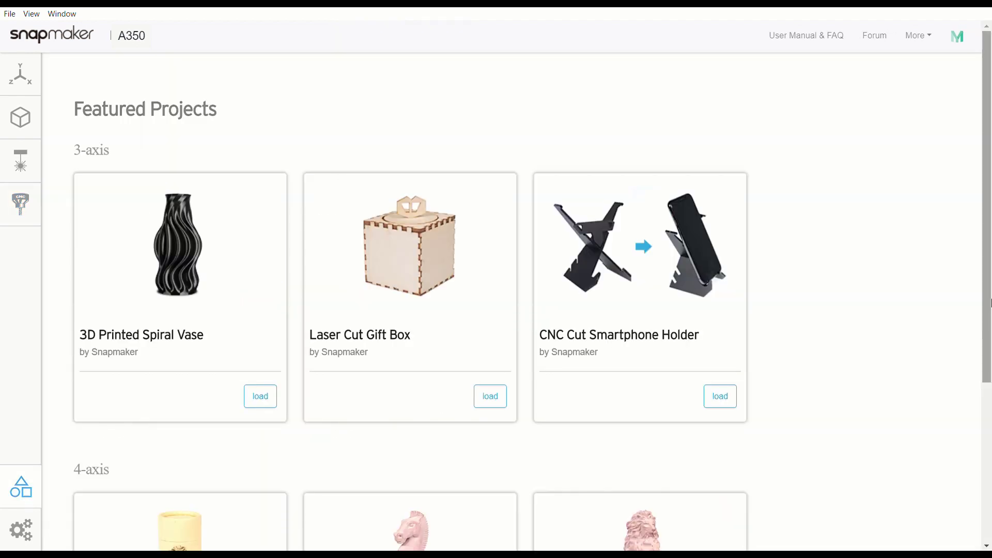
left_click_drag(988, 312, 987, 439)
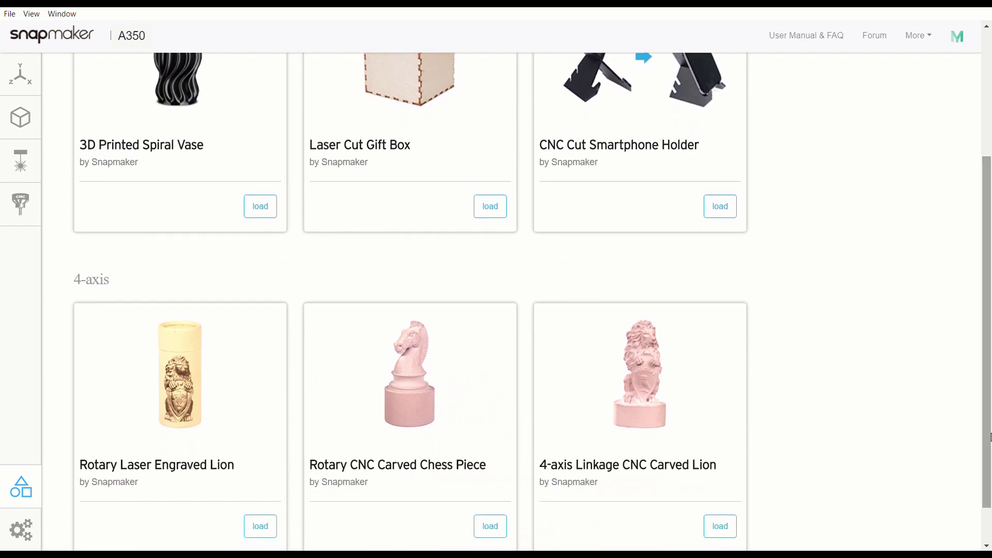
left_click(720, 526)
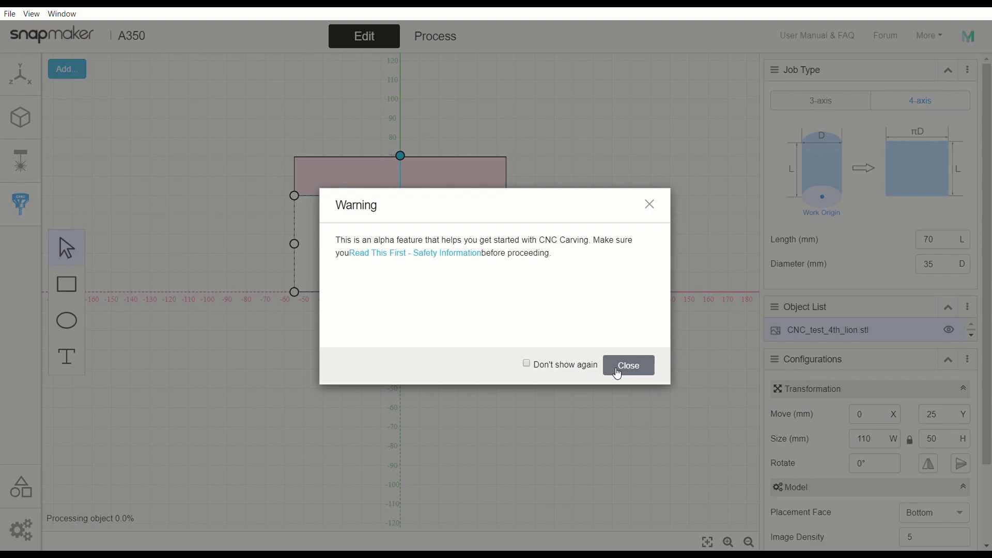
left_click(618, 373)
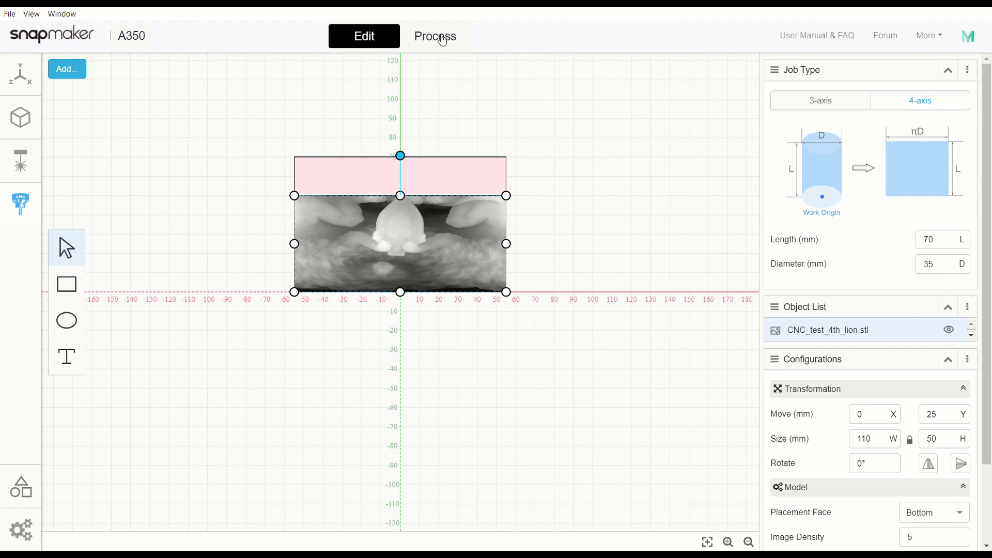
Compute the lion's Linkage toolpath with the Straight Groove V-bit and 17.5 mm step down, then deselect it.
left_click(443, 41)
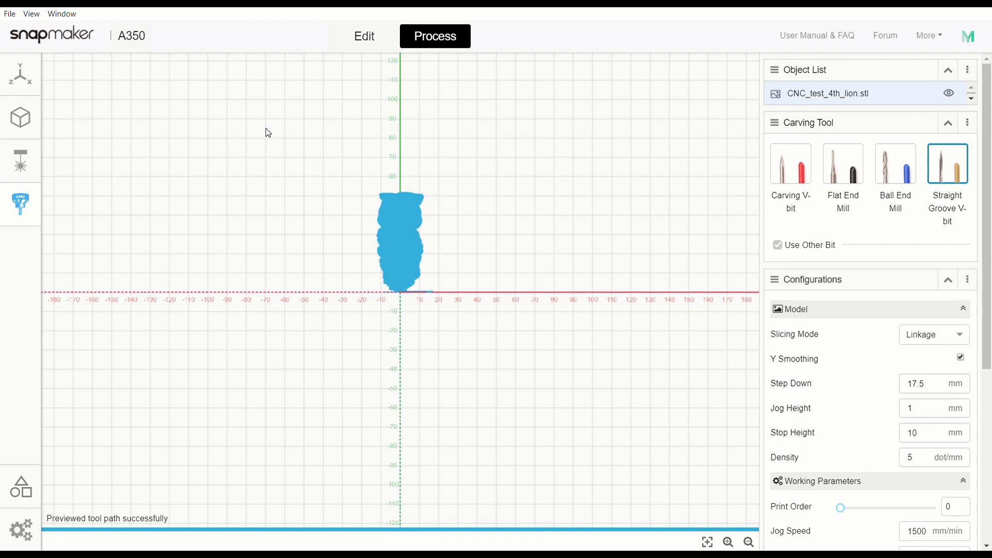
left_click(395, 239)
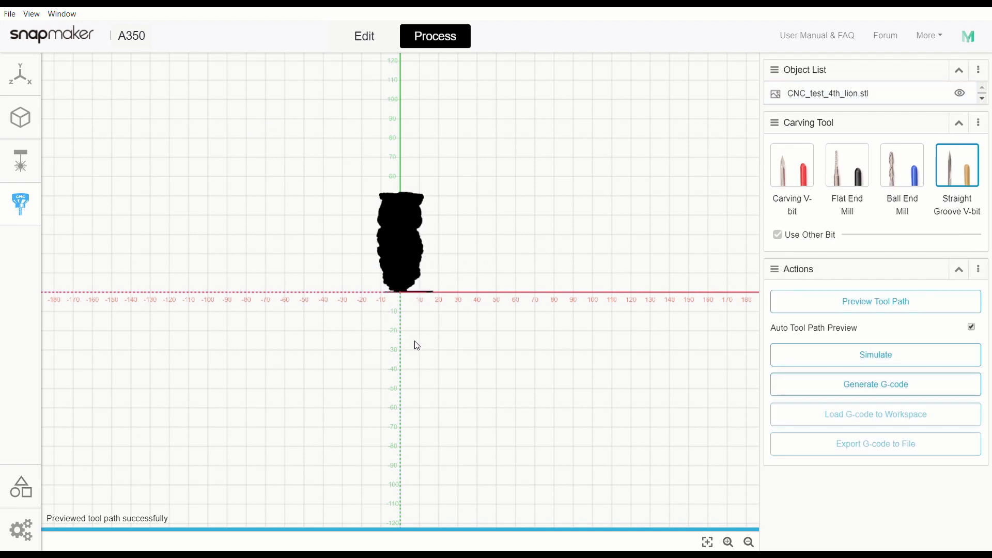
Orbit around the lion toolpath from front, side and grazing angles until it appears as a flat relief plate.
left_click_drag(389, 337, 348, 330)
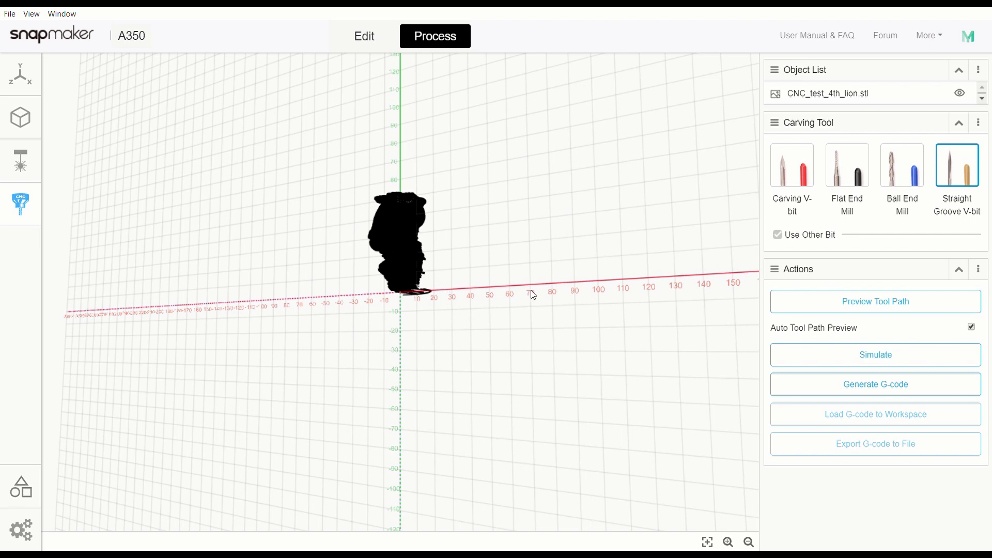
left_click_drag(534, 295, 459, 302)
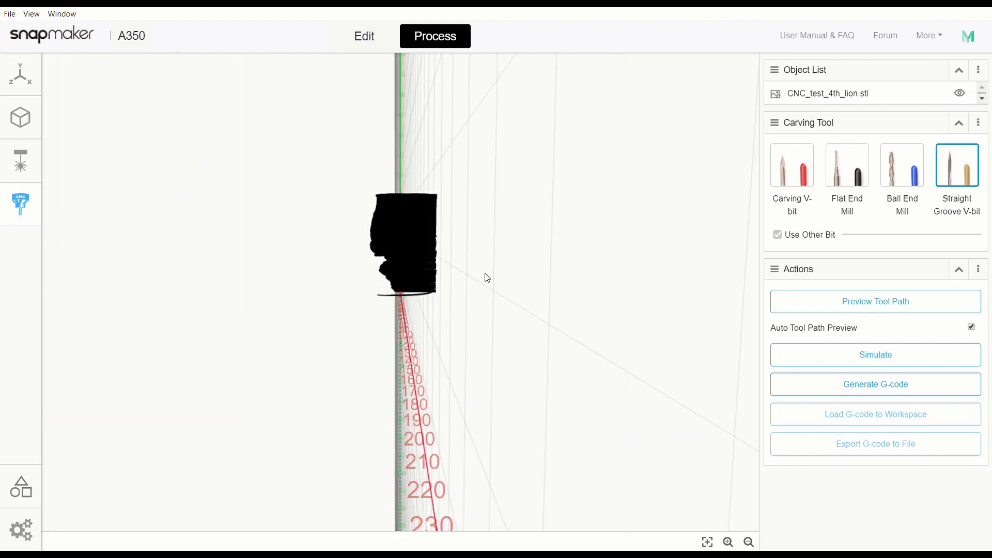
left_click_drag(432, 365, 569, 212)
left_click_drag(293, 392, 395, 536)
left_click_drag(355, 379, 293, 270)
left_click_drag(437, 349, 377, 321)
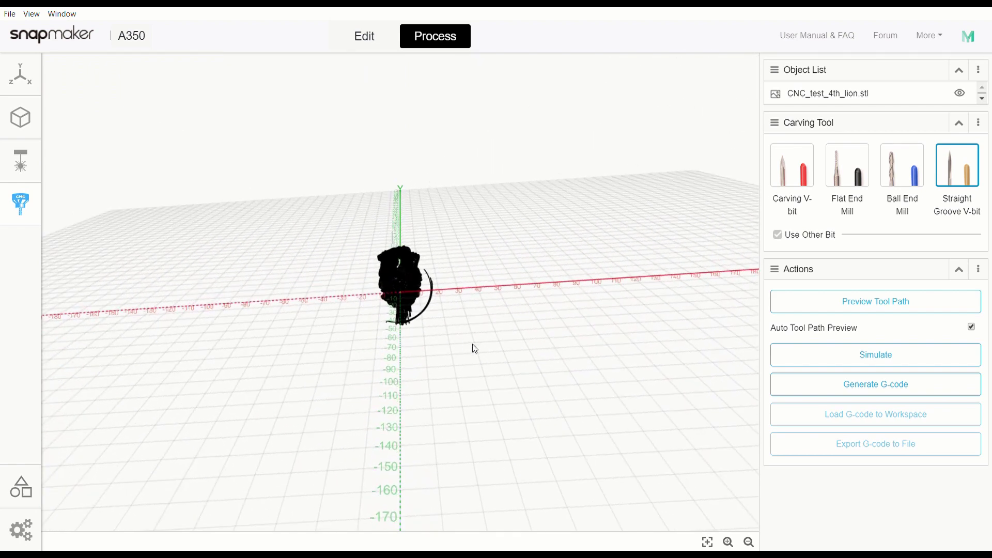
left_click_drag(479, 383, 480, 419)
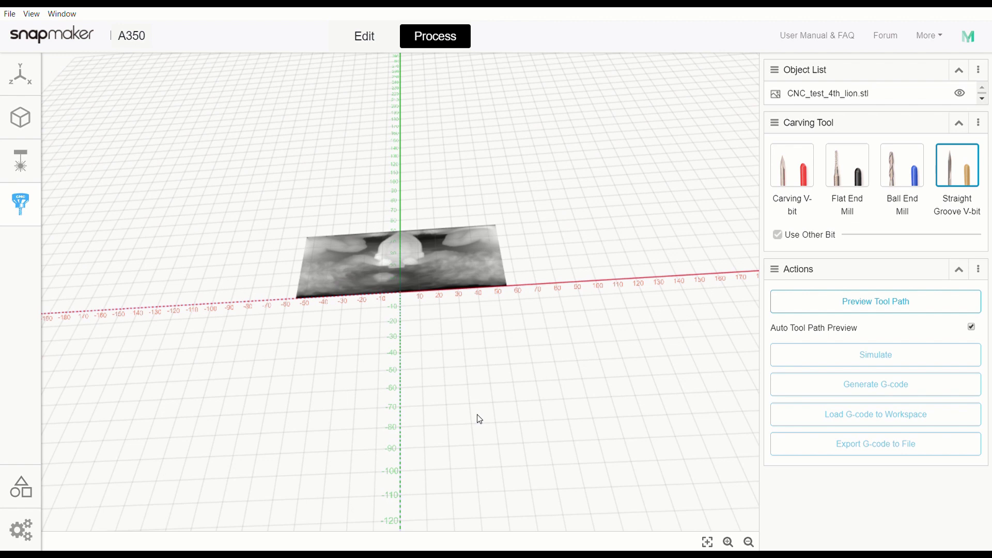
left_click_drag(420, 350, 441, 418)
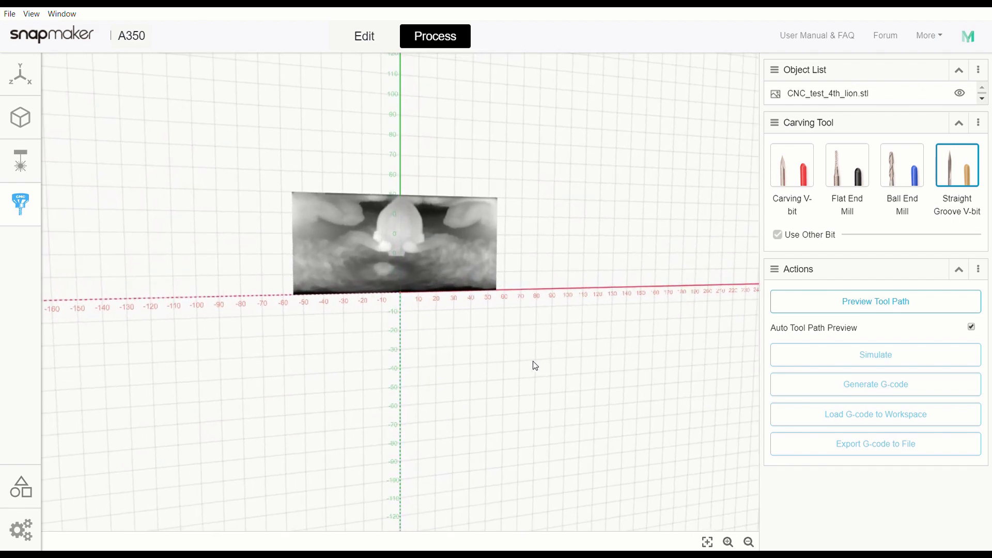
left_click_drag(517, 361, 479, 360)
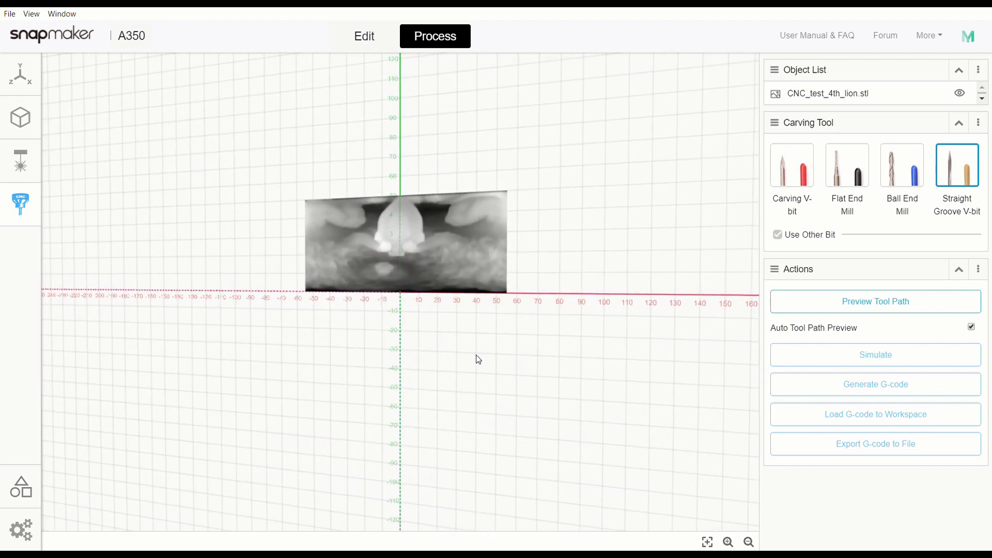
left_click(367, 45)
Return to the lion's black toolpath preview in the Process stage and orbit to a steep perspective.
left_click(433, 41)
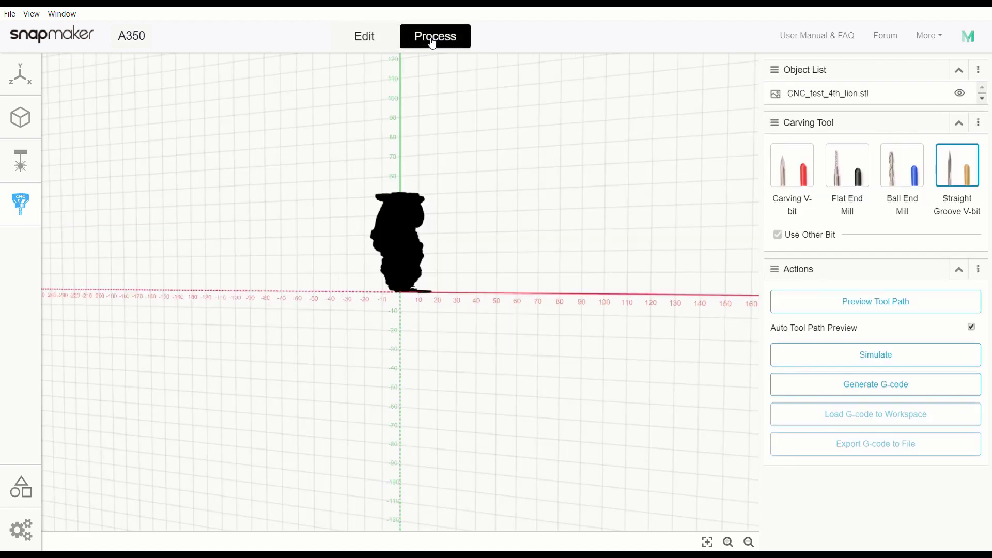
left_click_drag(517, 275, 534, 181)
left_click_drag(405, 381, 447, 373)
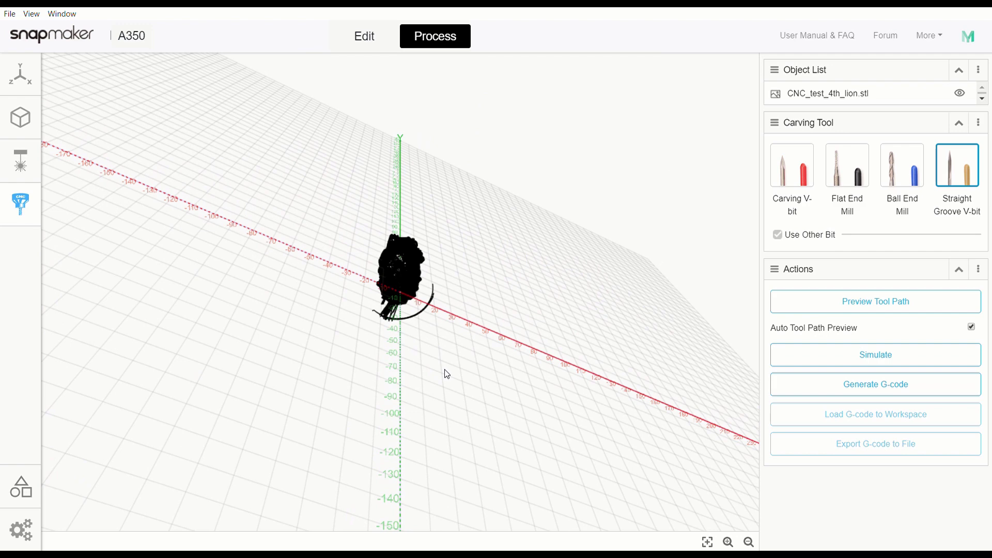
left_click(22, 486)
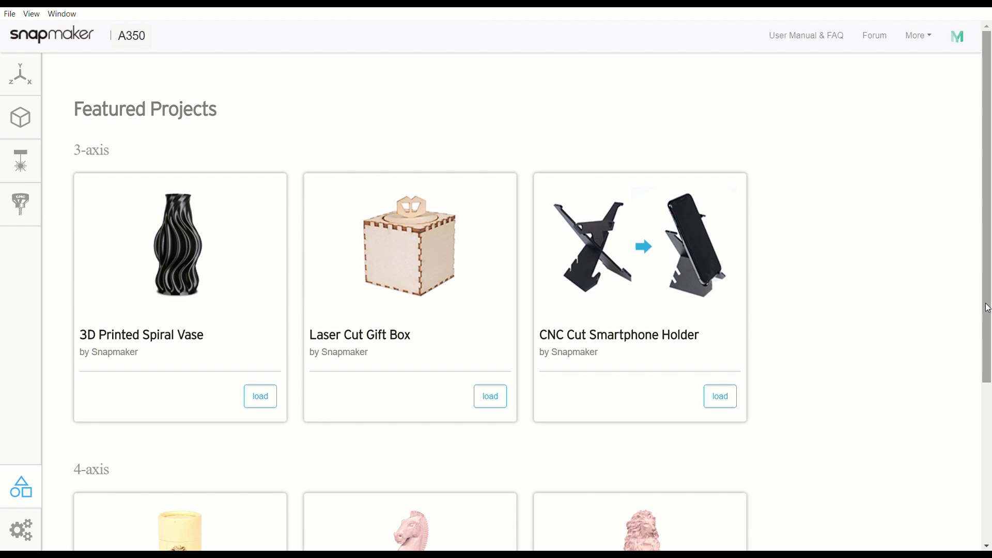
Scroll Featured Projects down to the 4-axis cards, including both lion projects and the chess piece.
left_click_drag(988, 308, 989, 510)
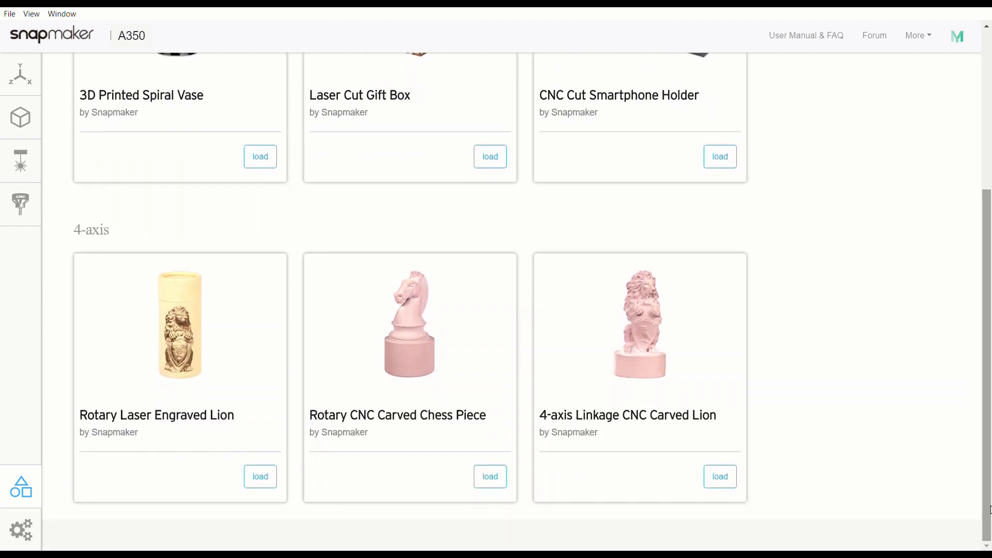